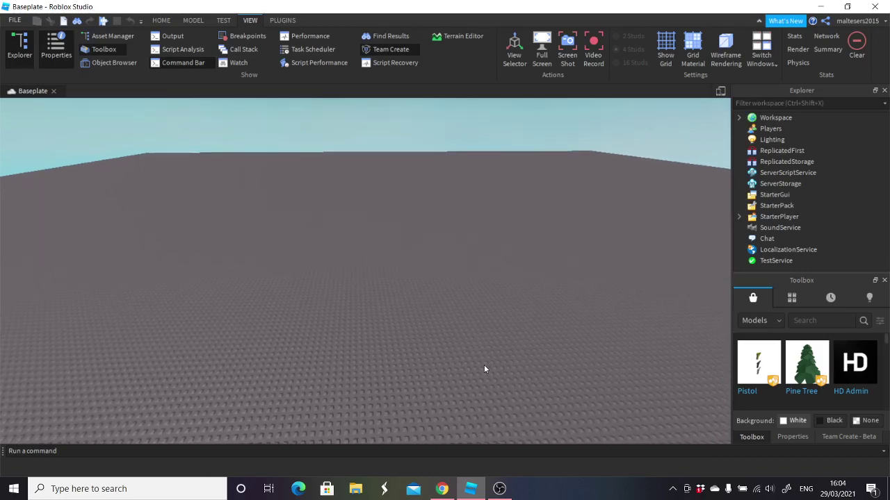
- Start a new cutscene named "test" with the Cutscenify plugin
right_click_drag(285, 211, 285, 222)
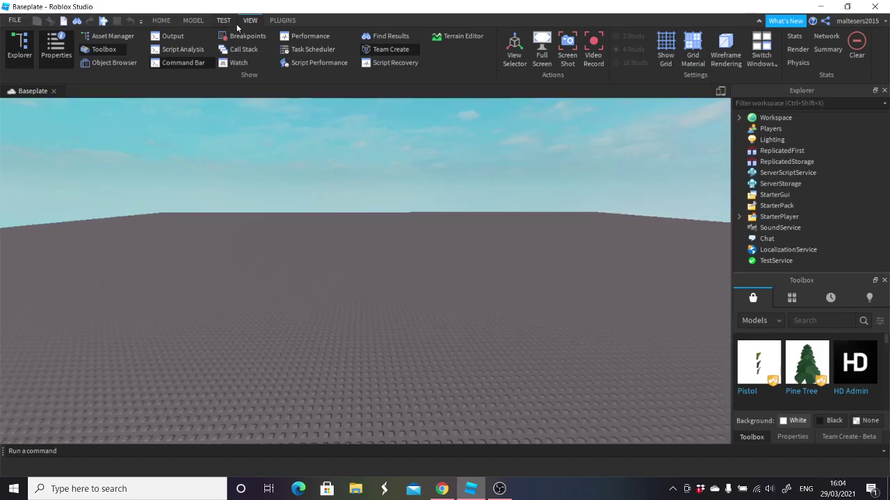
left_click(285, 20)
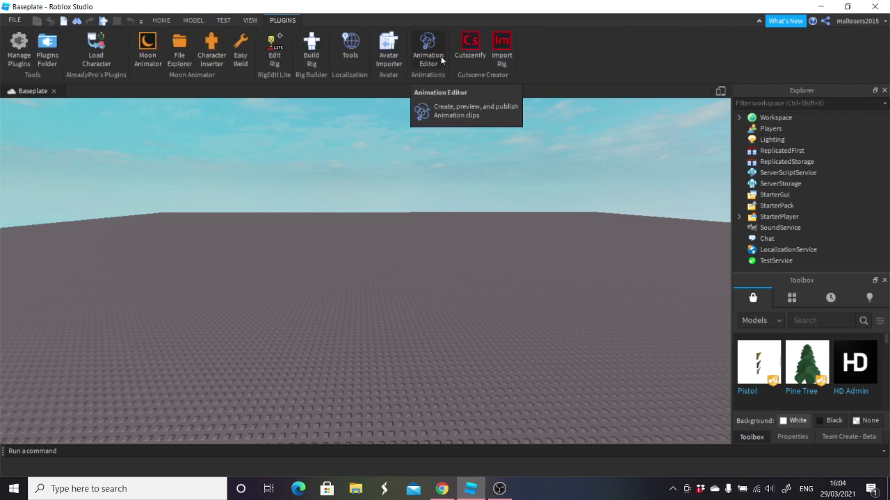
right_click_drag(454, 148, 476, 147)
key("w")
key("s")
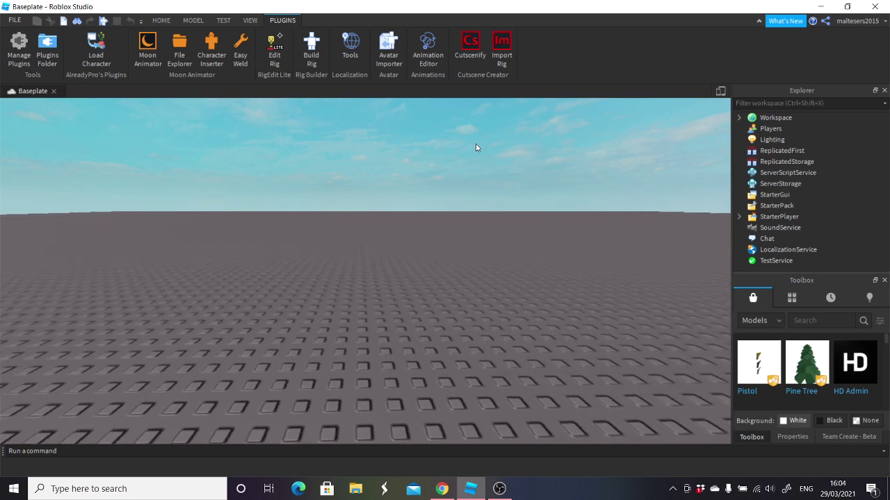
key("w")
key("s")
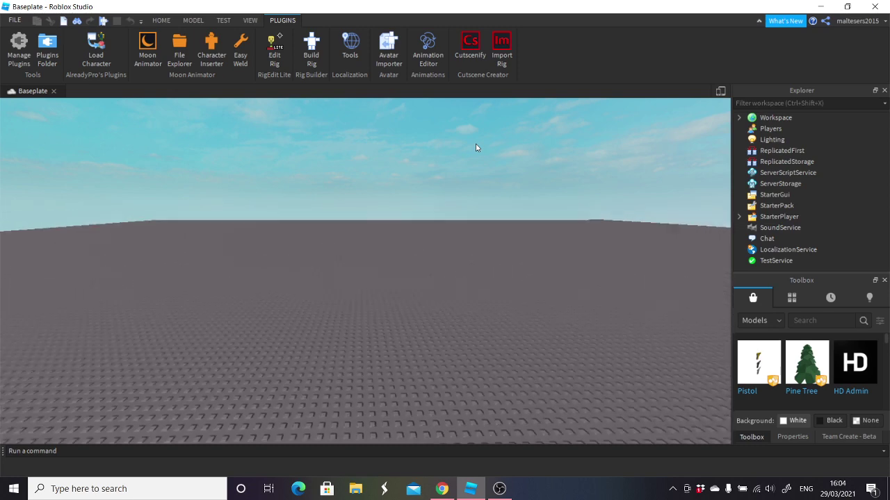
key("w")
key("e")
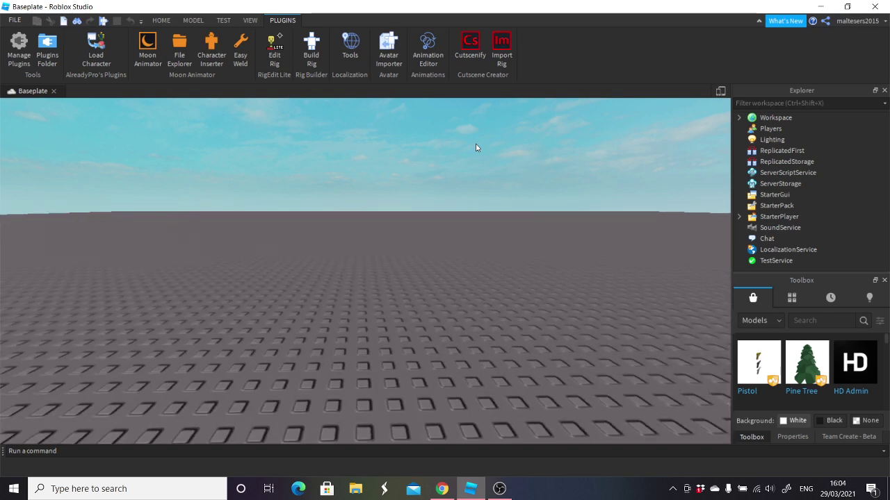
key("e")
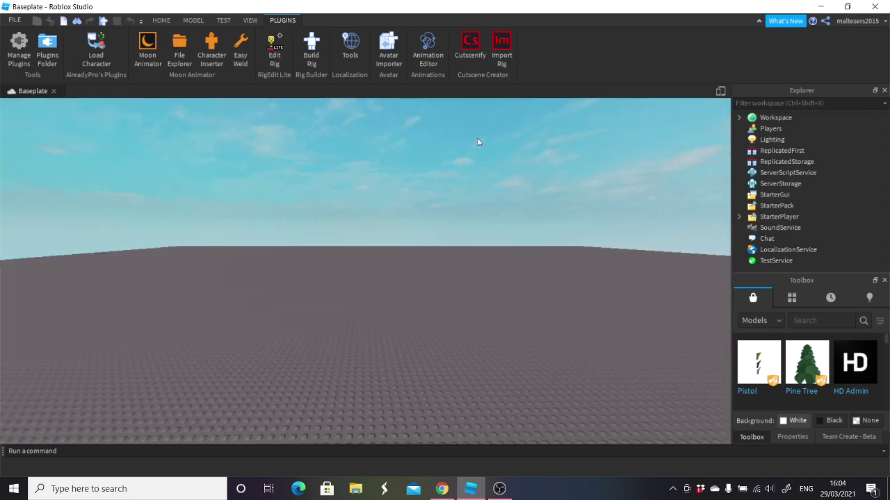
key("q")
left_click(474, 52)
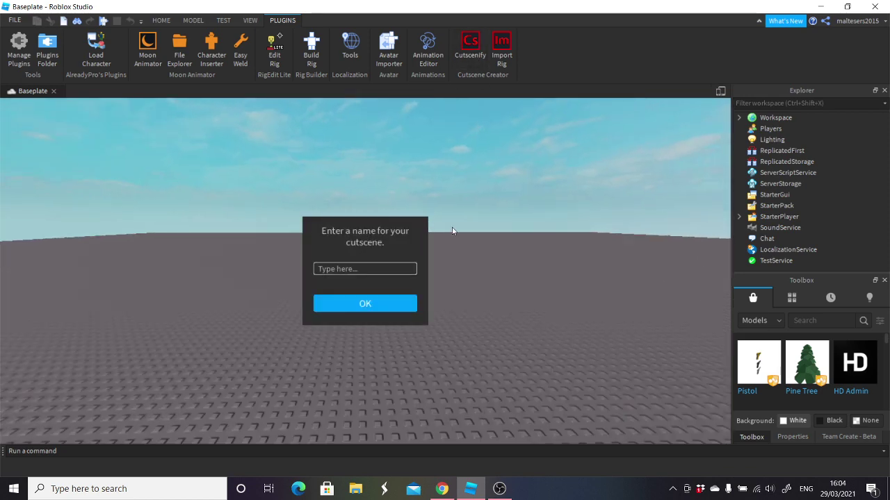
key("e")
right_click_drag(486, 169, 486, 169)
right_click_drag(490, 222, 490, 222)
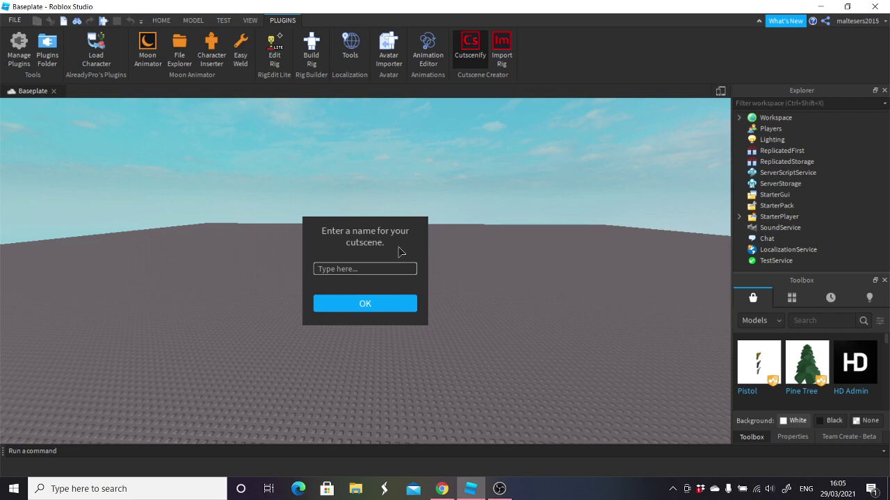
left_click(364, 303)
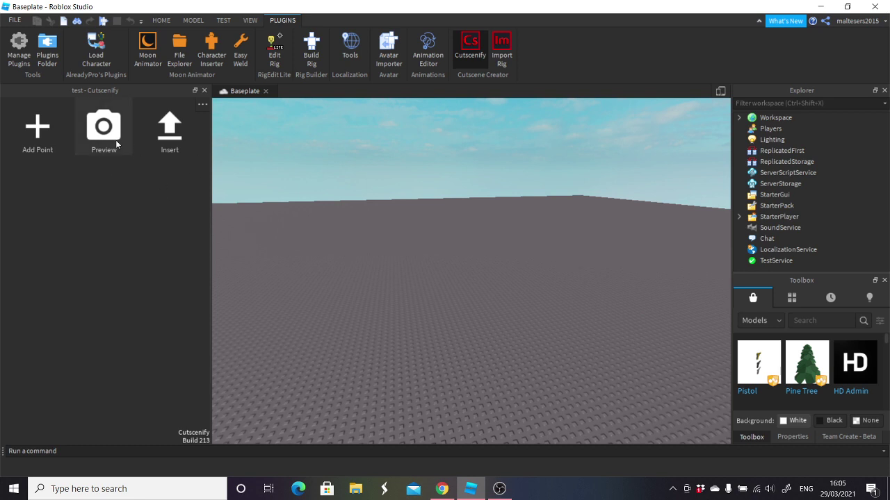
- Search the model library for "gallery", insert the first Piggy model into the scene and delete it again
right_click_drag(479, 196, 498, 219)
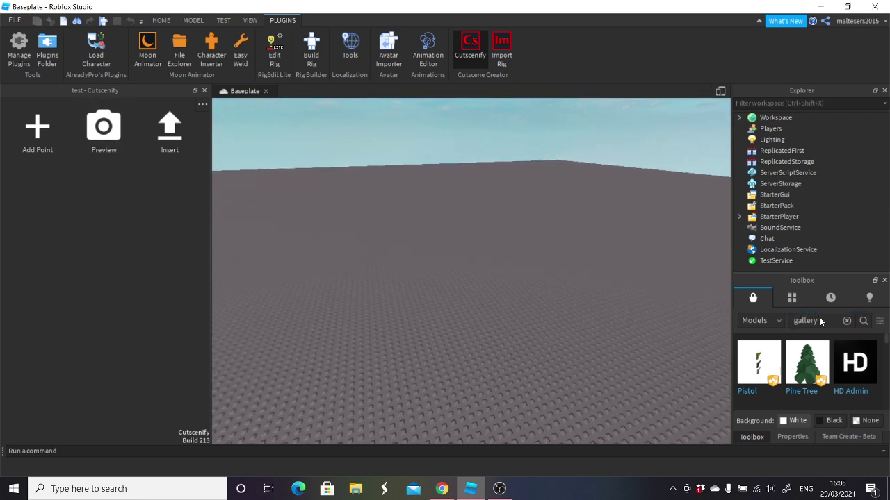
left_click(820, 321)
type("gallery")
key("Return")
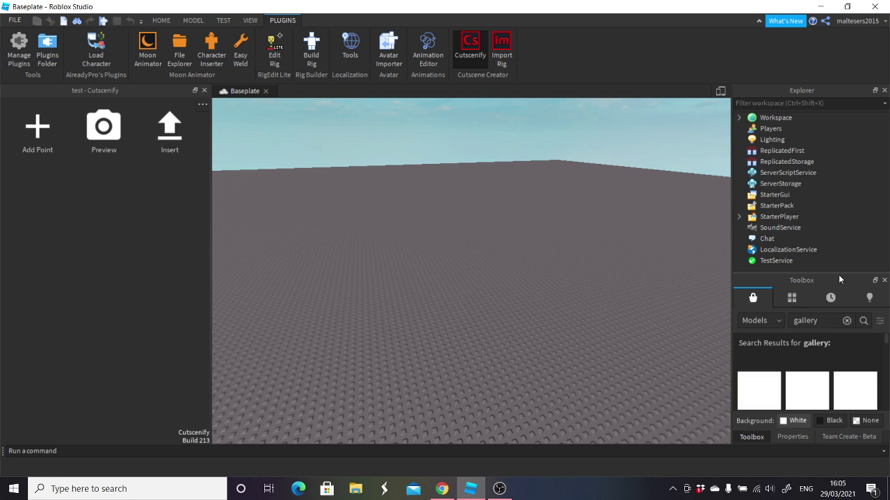
left_click_drag(837, 274, 835, 210)
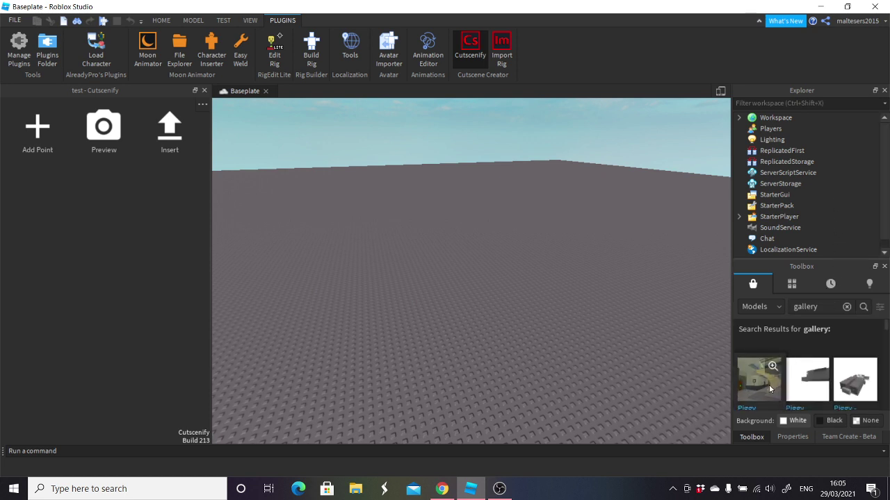
left_click_drag(530, 317, 406, 297)
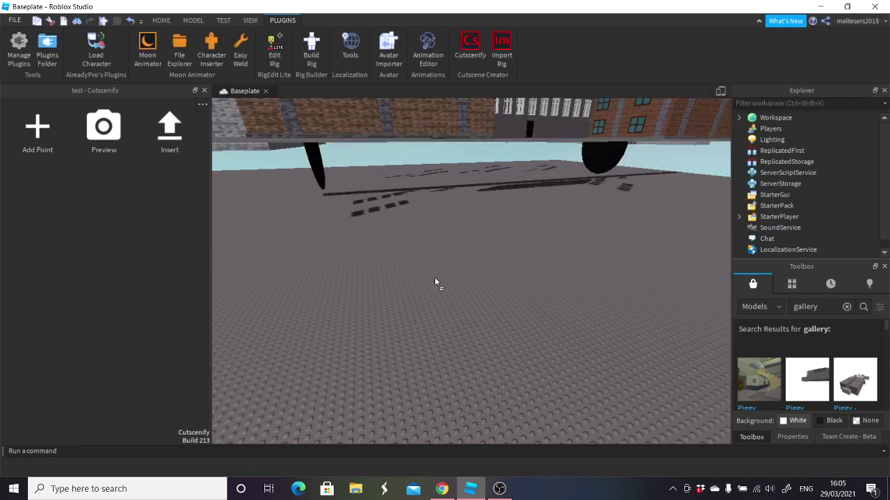
key("Delete")
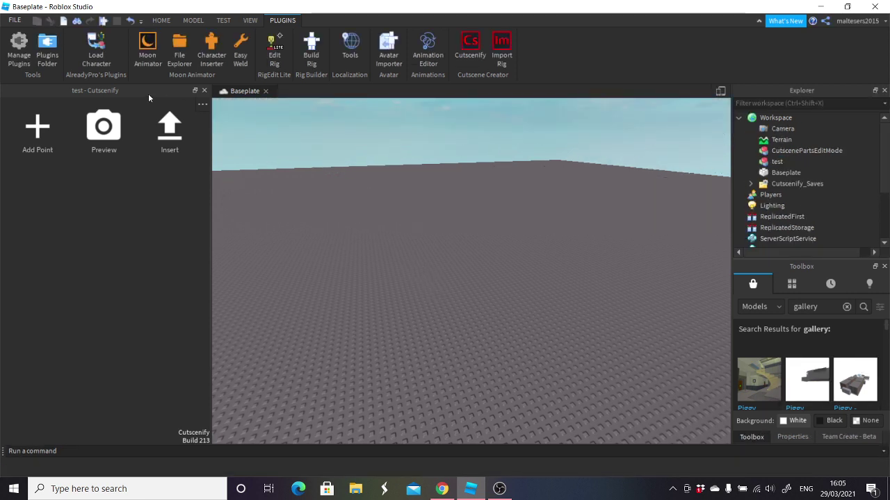
- Search the model library for "forest" and browse the results for a suitable map
left_click(816, 307)
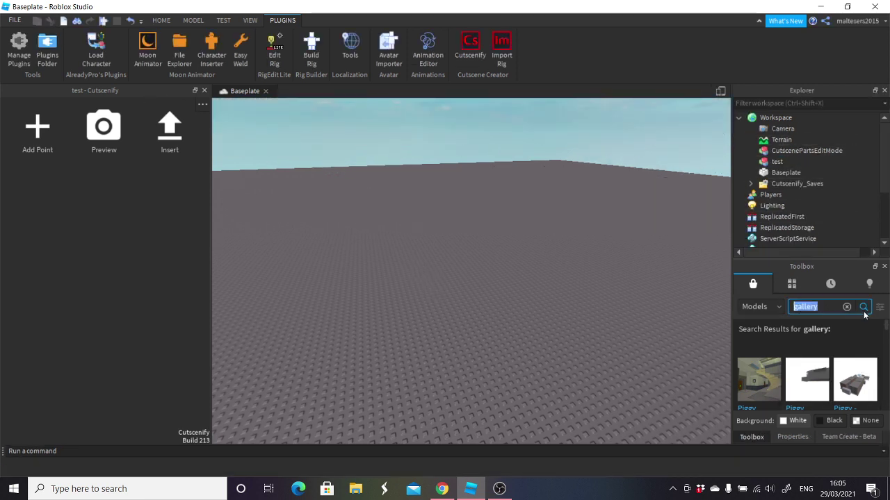
type("forest")
key("Return")
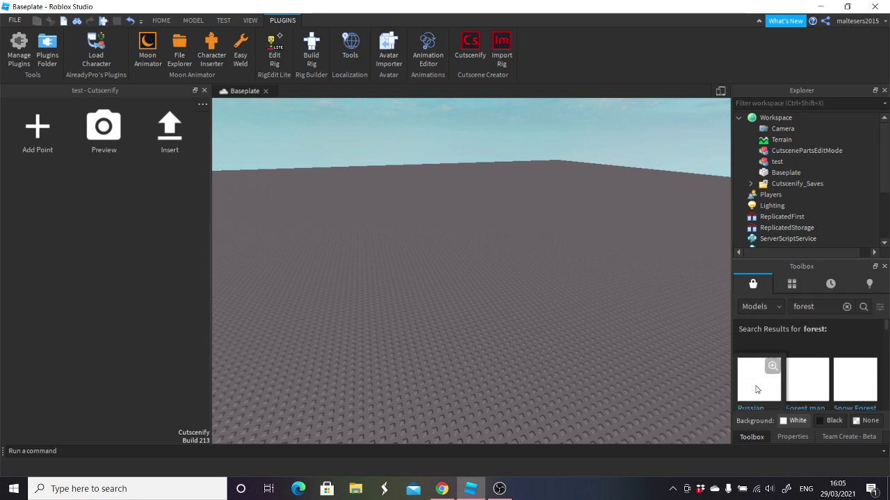
scroll(815, 384, "down", 6)
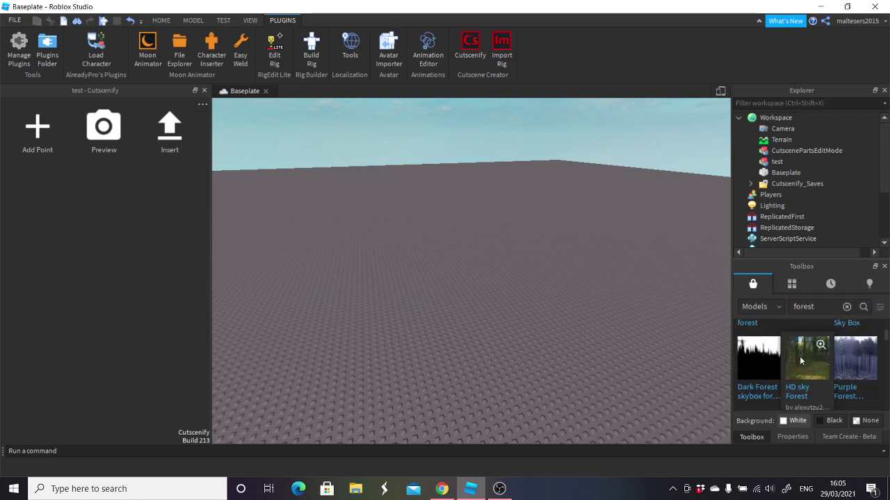
scroll(825, 344, "down", 4)
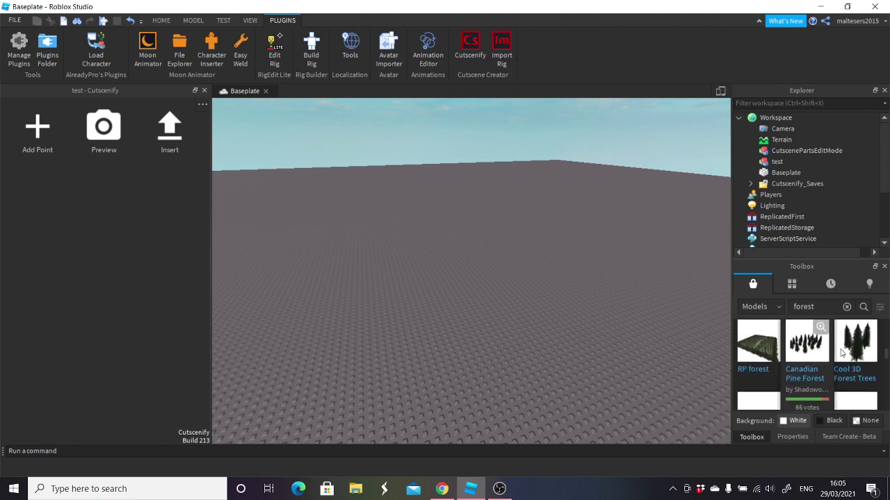
scroll(824, 357, "down", 2)
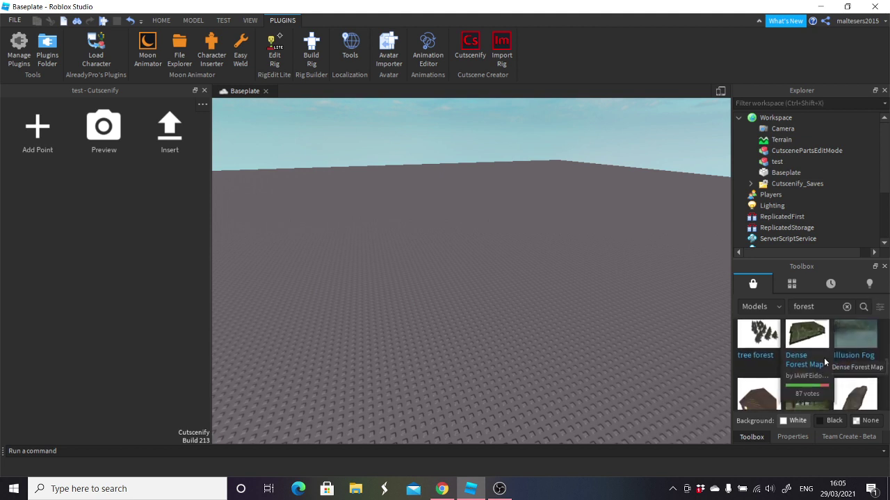
- Search the model library for "forest piggy" and insert the first Piggy forest map into the scene
left_click(817, 308)
type("piggy")
key("Return")
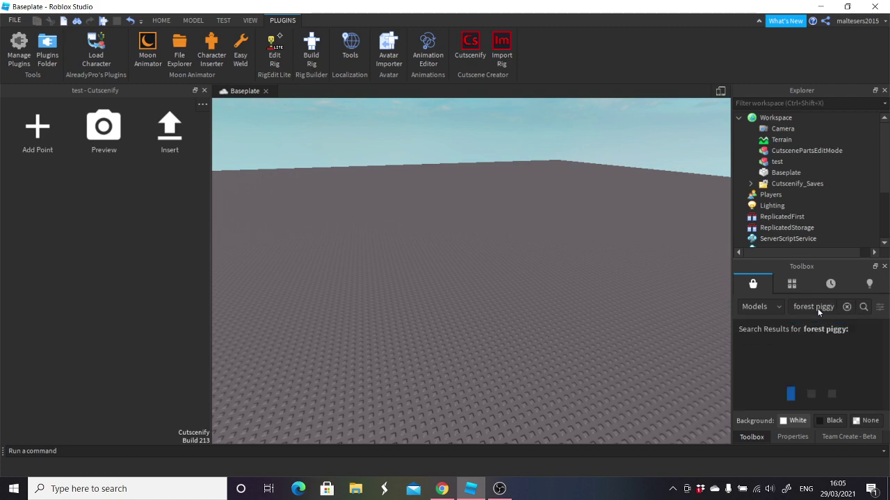
left_click(758, 377)
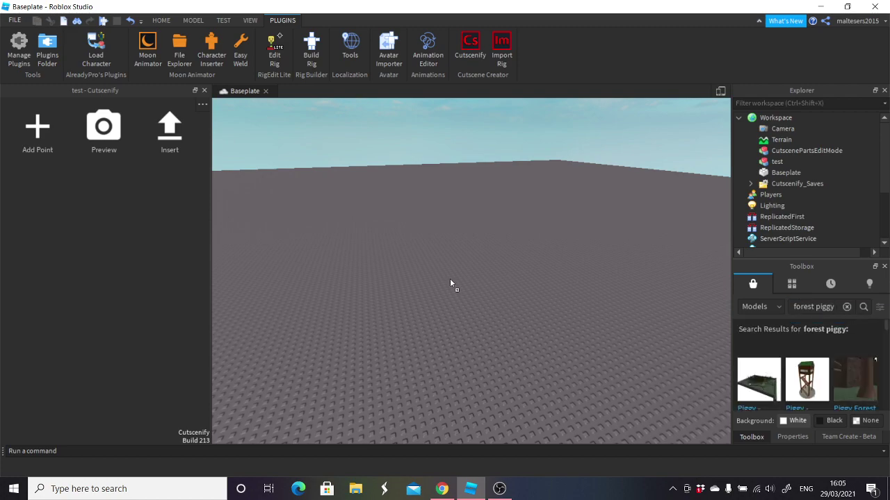
scroll(439, 272, "down", 4)
- Bring the camera down among the forest's trees near the lamp post and begin a new cutscene point
right_click_drag(490, 268, 544, 228)
key("w")
right_click_drag(711, 228, 527, 224)
key("s")
key("w")
key("w")
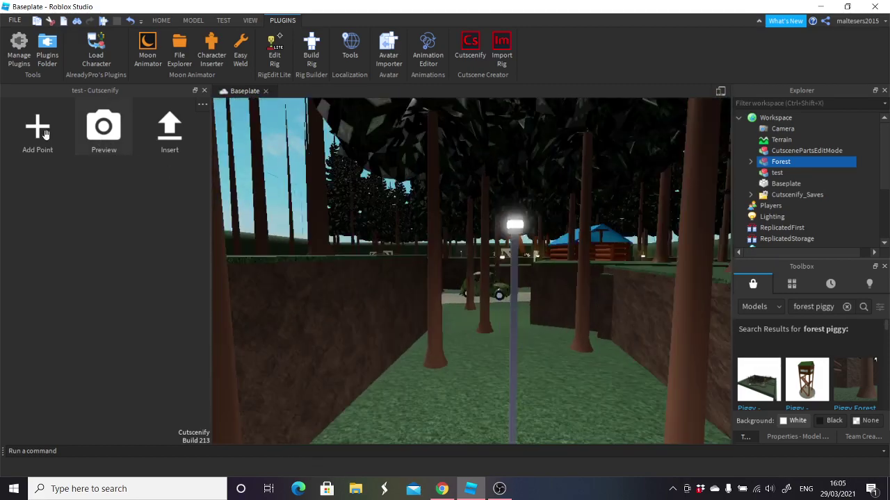
left_click(38, 131)
- Frame the view on the campfire and wooden bench and add the first cutscene point with FOV 70, transition 4 and linear easing
key("w")
key("w")
right_click_drag(440, 222, 493, 268)
key("w")
key("w")
key("w")
key("s")
key("w")
key("s")
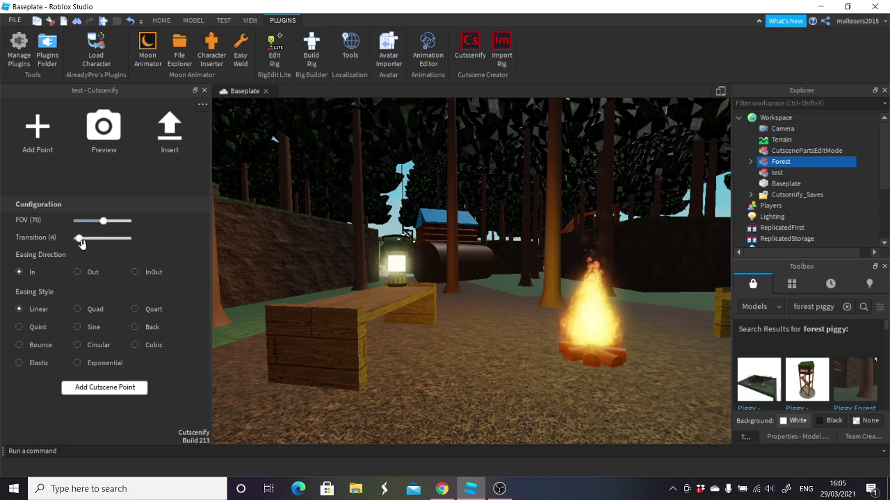
right_click_drag(401, 269, 401, 263)
key("w")
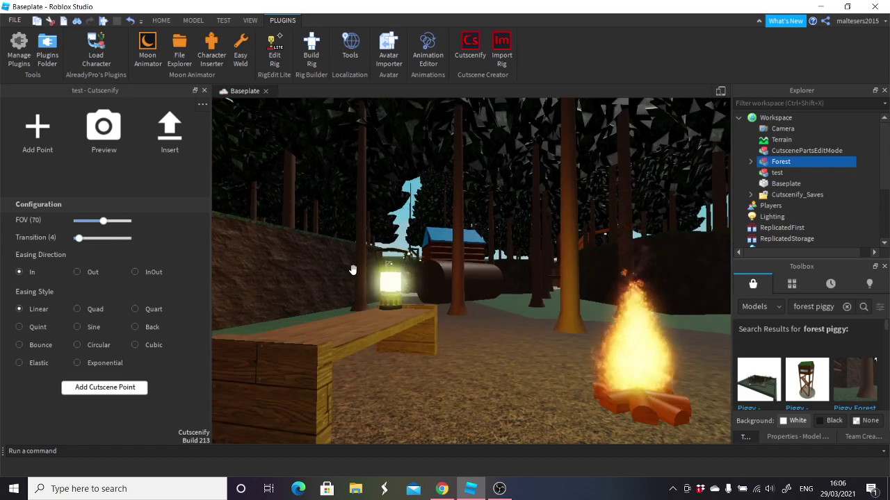
left_click(98, 387)
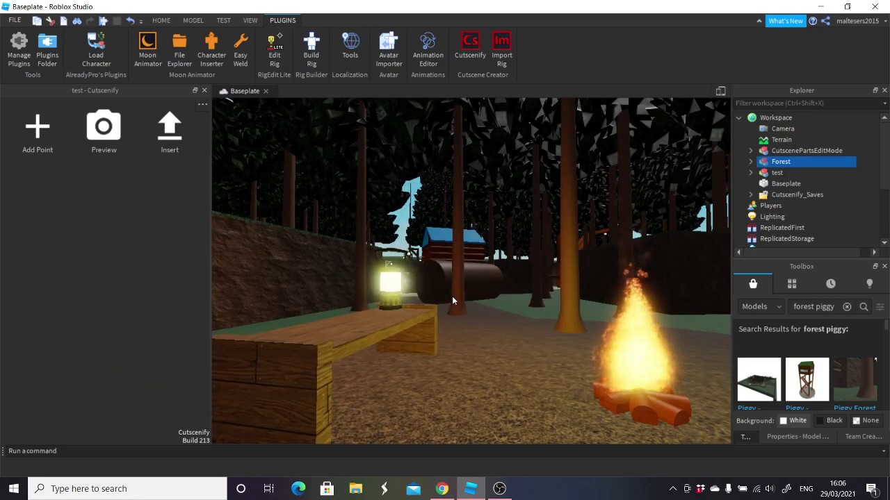
- Add a second cutscene point on the gravel path beside the blue-roofed cabin, facing the green car, with a slightly shorter transition
key("w")
right_click_drag(452, 296, 454, 297)
key("w")
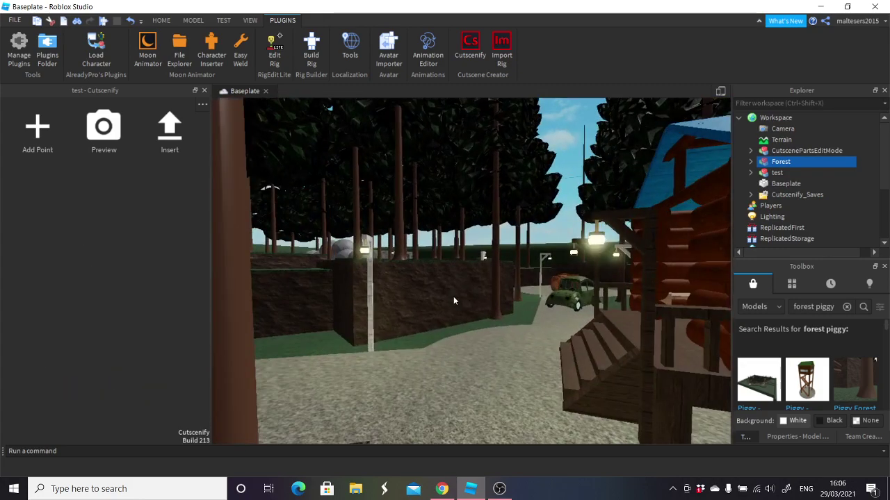
left_click(37, 132)
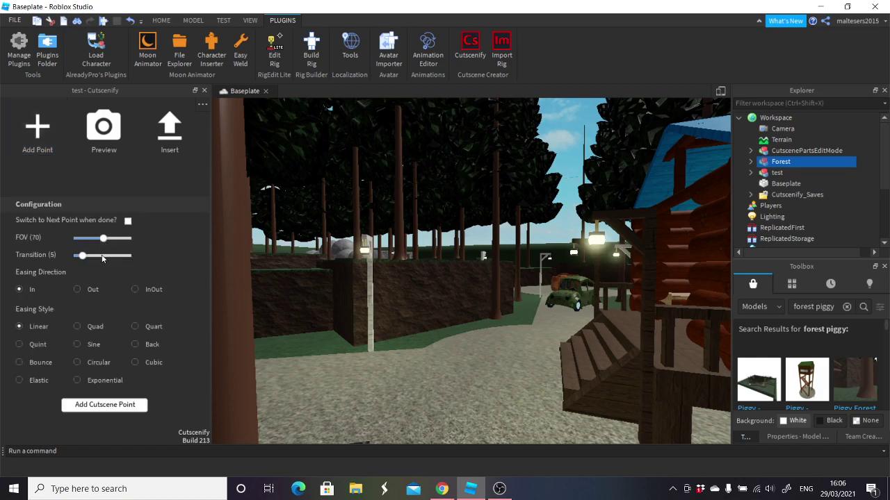
left_click(80, 256)
left_click(108, 405)
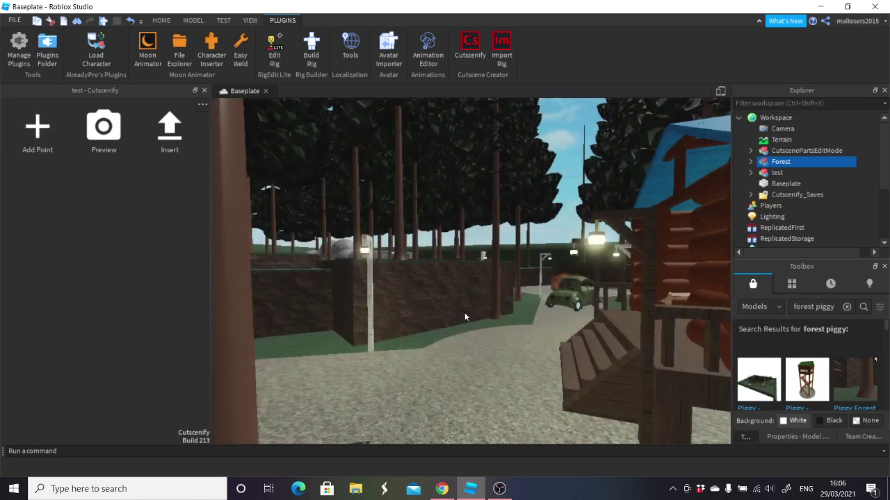
- Add a third cutscene point on the path facing the red and green cabins, with FOV 70, transition 5 and linear easing
key("w")
right_click_drag(465, 316, 466, 316)
key("w")
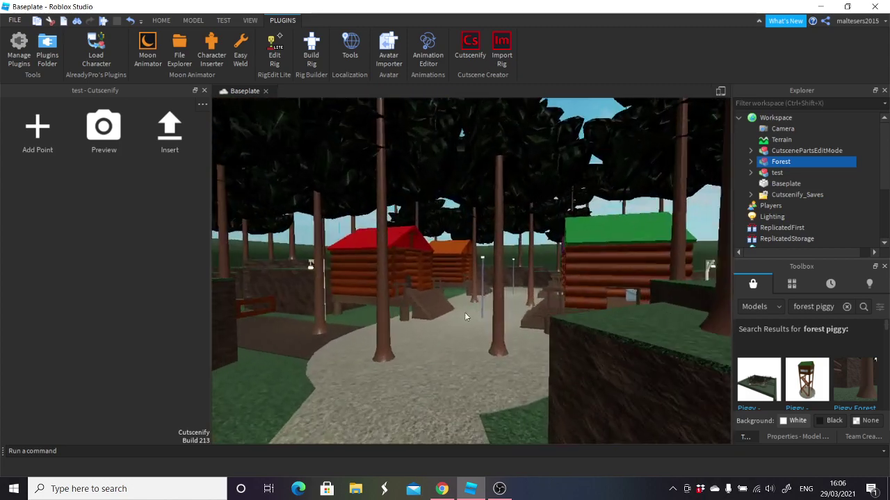
left_click(37, 142)
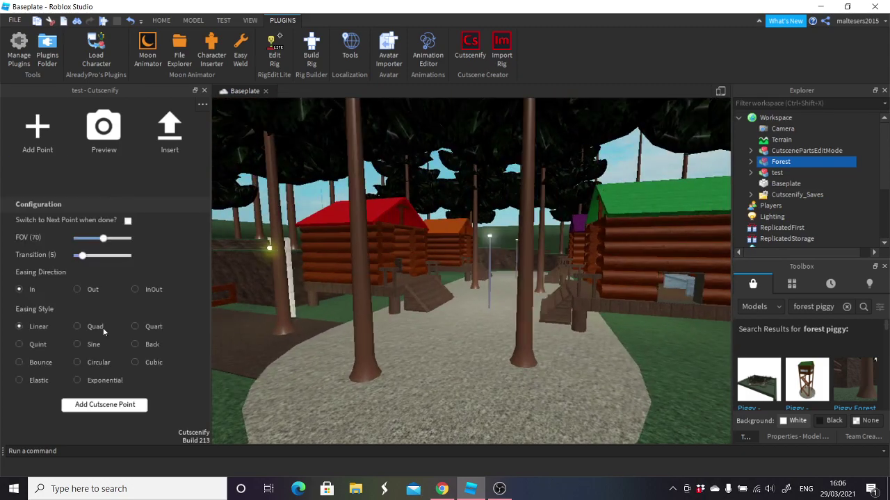
left_click(106, 404)
- Add a fourth cutscene point further along the path facing the purple-roofed cabin, with FOV 70, transition 5 and linear easing
key("w")
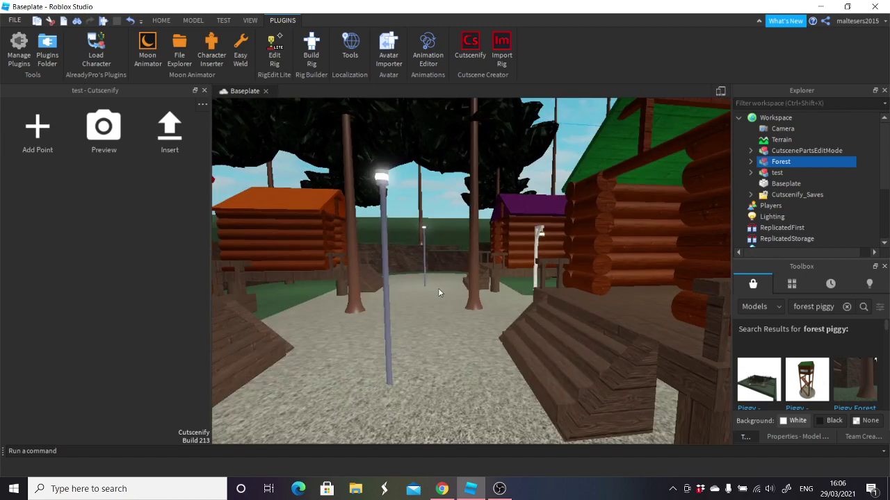
key("w")
left_click(38, 139)
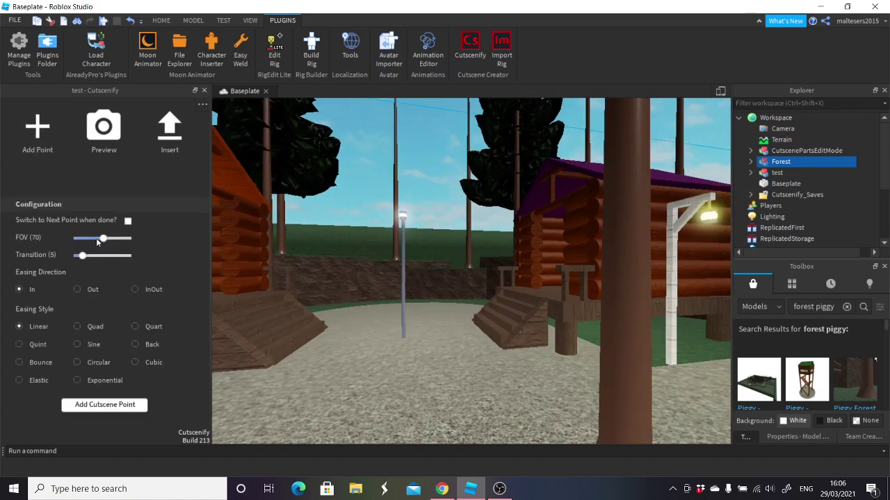
left_click(105, 405)
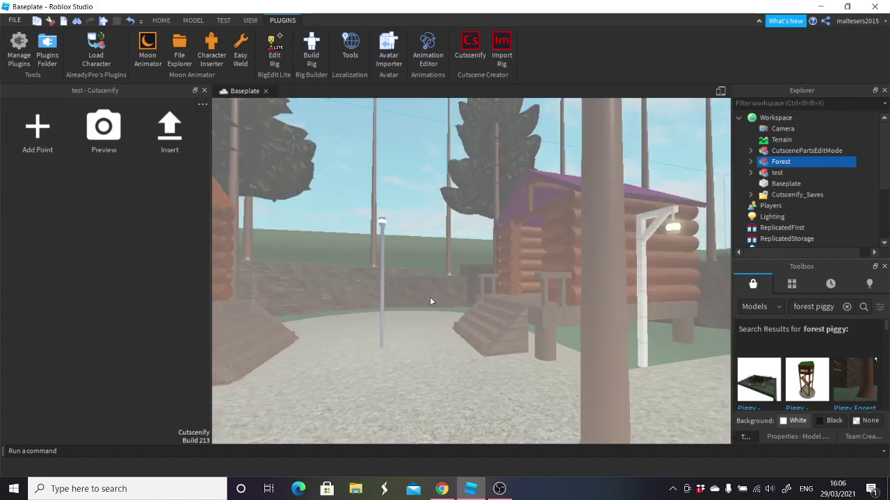
- Add a fifth cutscene point at the lamp post and bench, facing the pile of boulders
key("w")
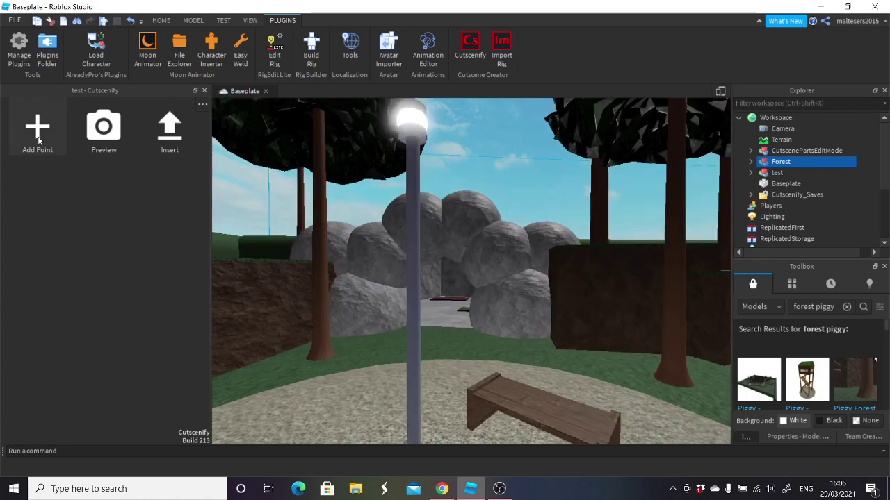
left_click(38, 139)
left_click(126, 403)
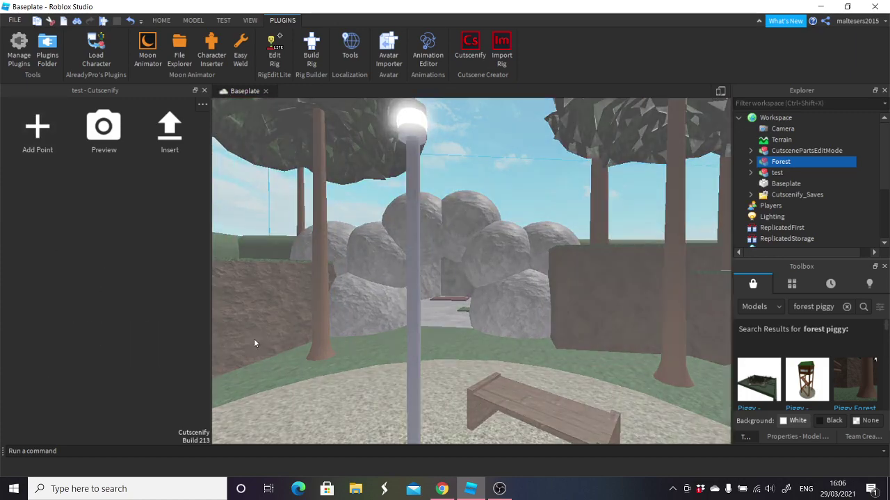
- Add a sixth cutscene point inside the boulder cave, facing the red plank on the floor
key("w")
key("w")
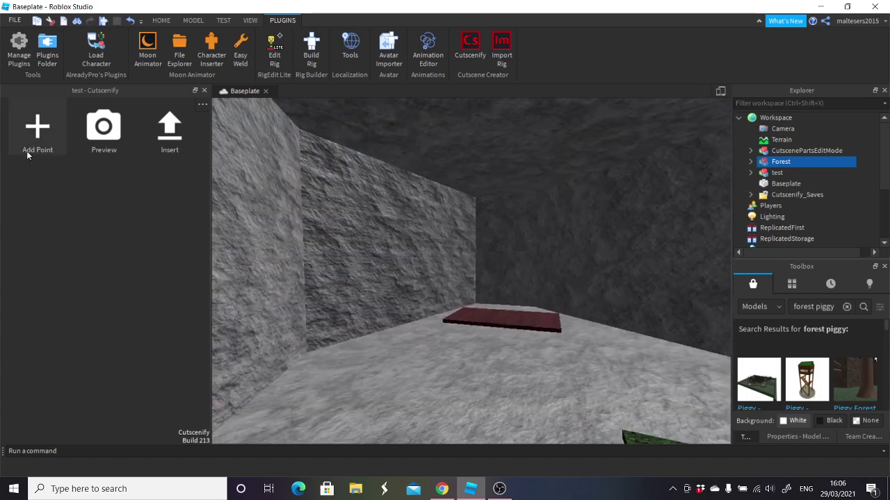
left_click(26, 151)
left_click(117, 403)
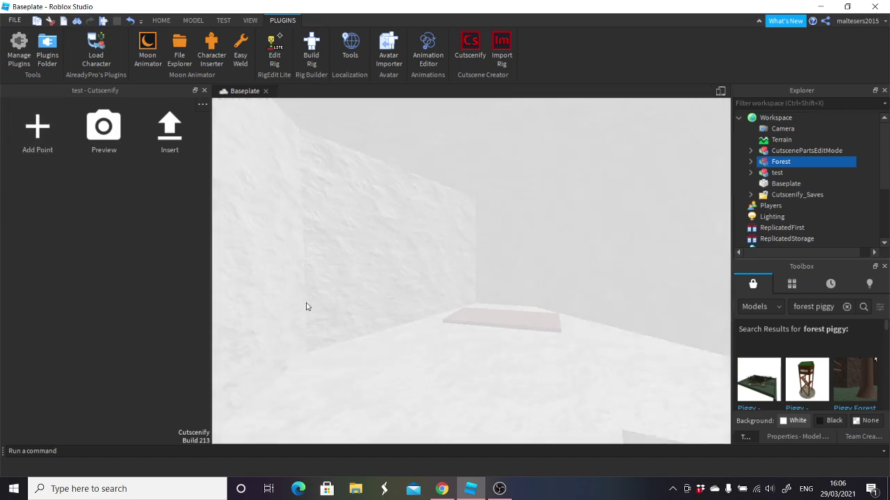
- Add a seventh cutscene point deeper in the cave facing the dark rock wall, with FOV 70, transition 3 and linear easing
key("w")
key("w")
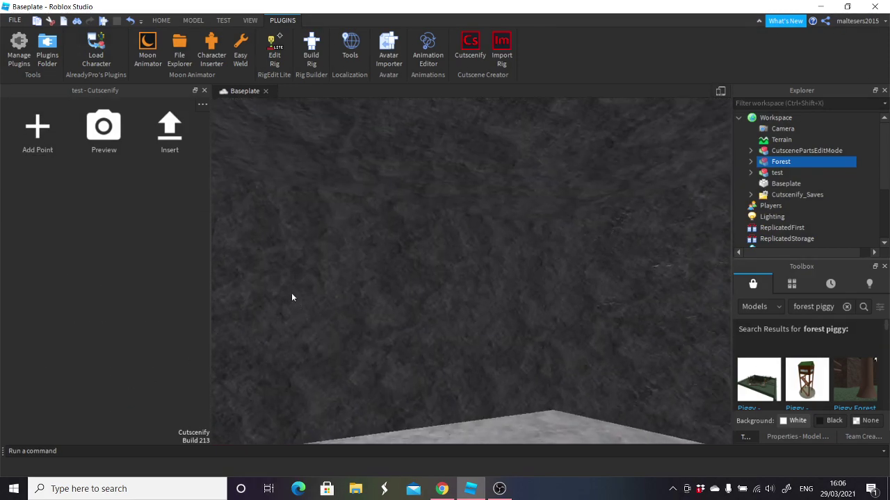
left_click(24, 148)
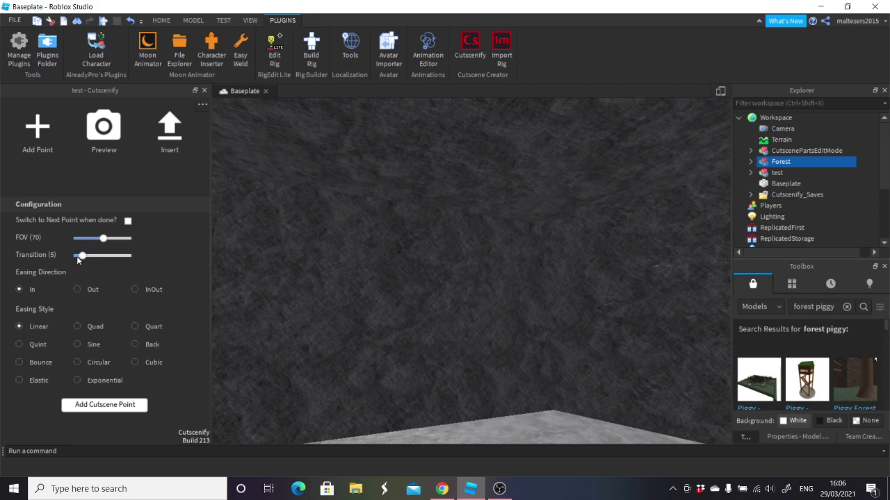
left_click(77, 256)
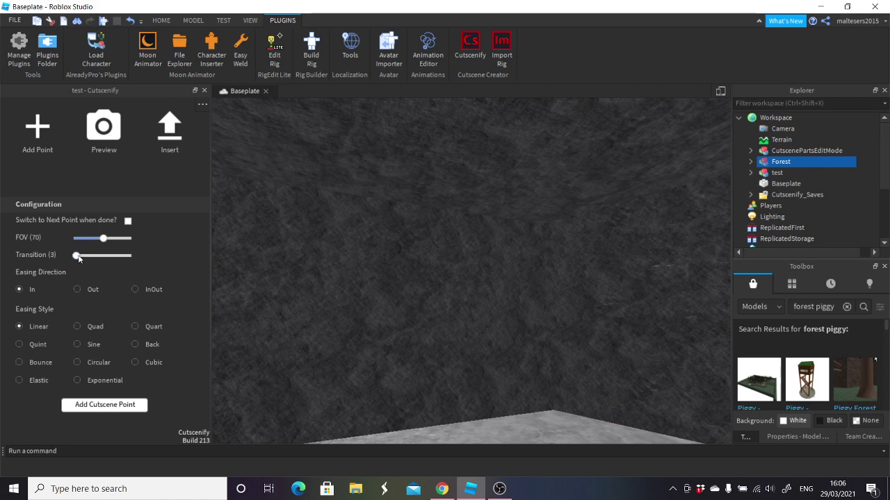
left_click(104, 405)
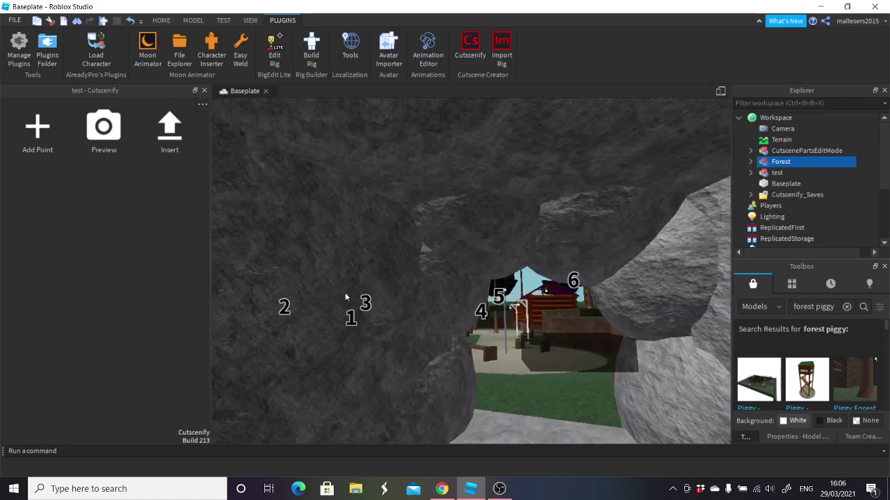
- Add an eighth cutscene point outside the cave by the benches and lamp post, with the green-roofed cabin in view
key("w")
right_click_drag(344, 293, 338, 290)
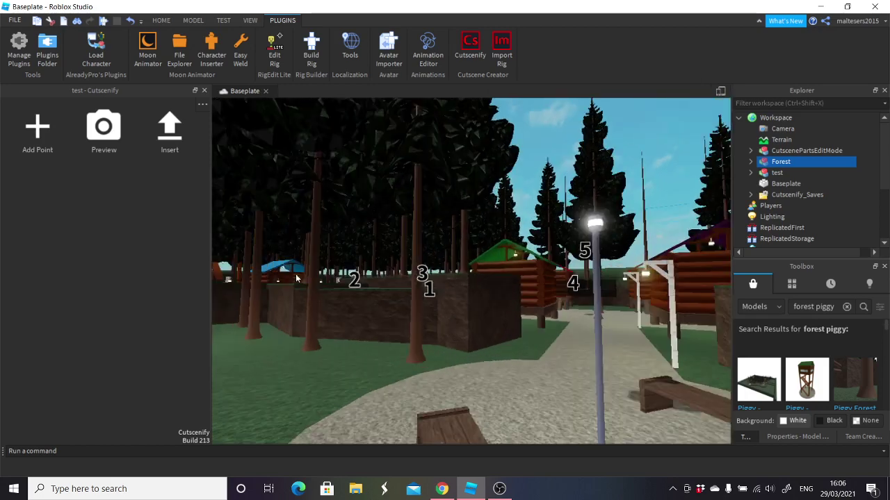
left_click(38, 132)
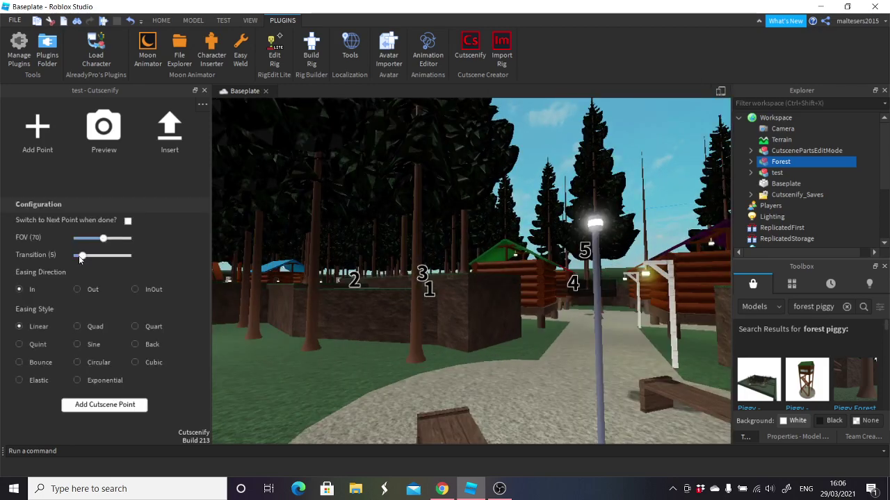
left_click(104, 405)
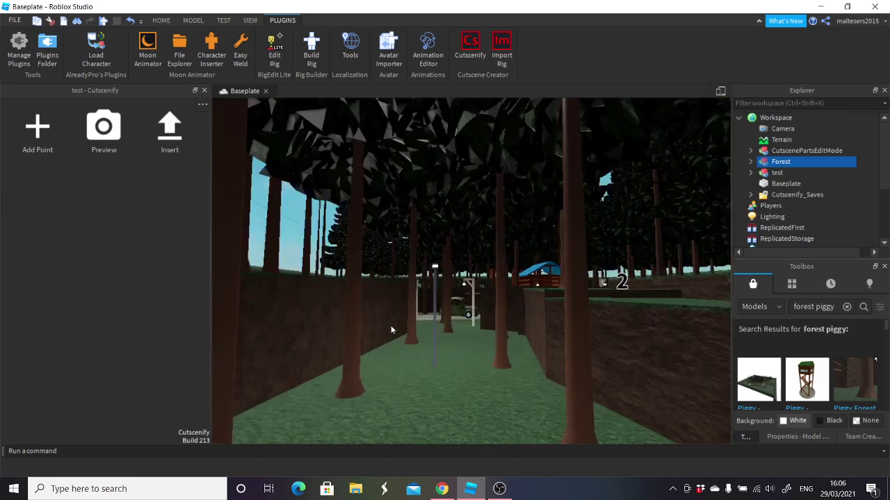
- Add a ninth cutscene point facing the overturned rusty car and the green car, with FOV 70, transition 5 and linear easing
key("w")
left_click(40, 142)
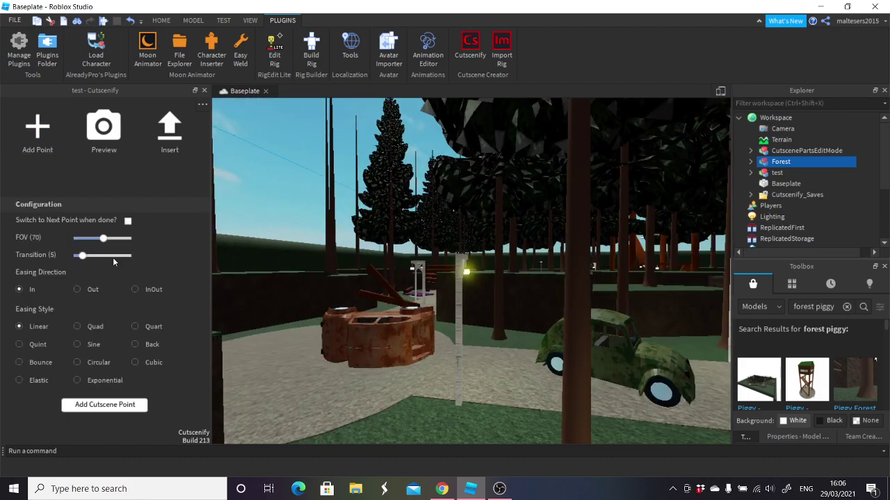
left_click(105, 405)
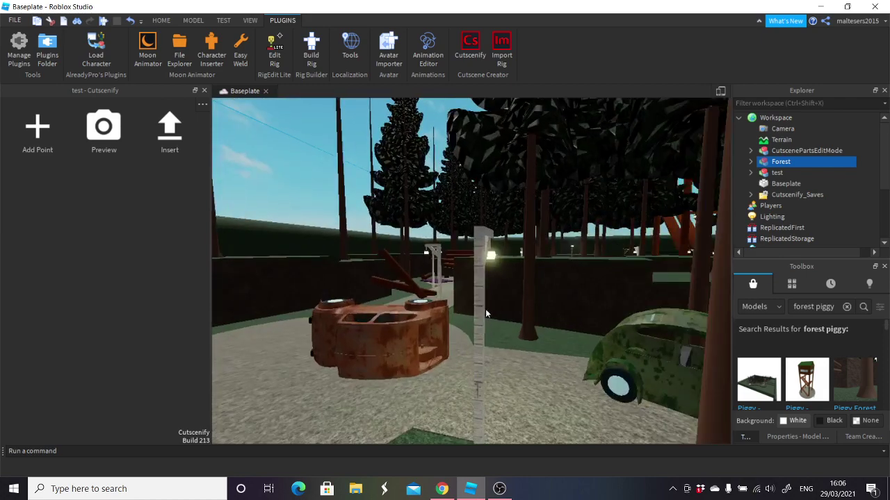
- Add a tenth cutscene point on the path past the rusty car, facing the ruined log cabin and purple roof panel
key("w")
key("w")
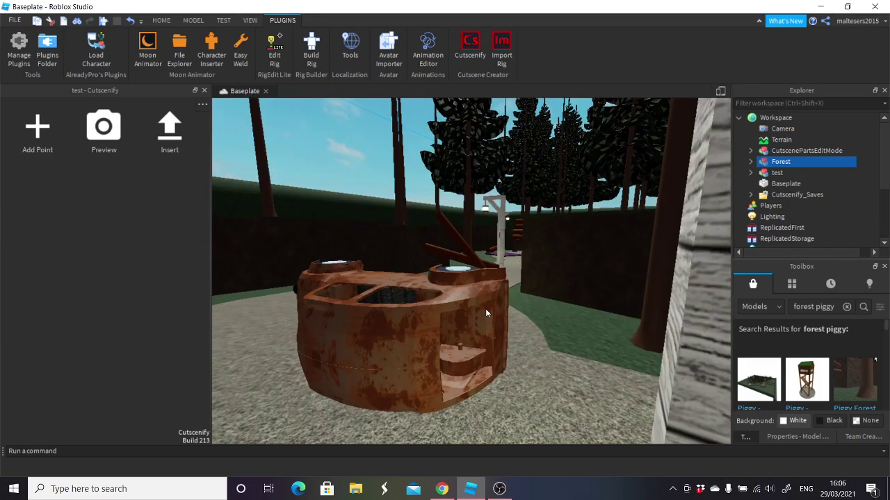
key("w")
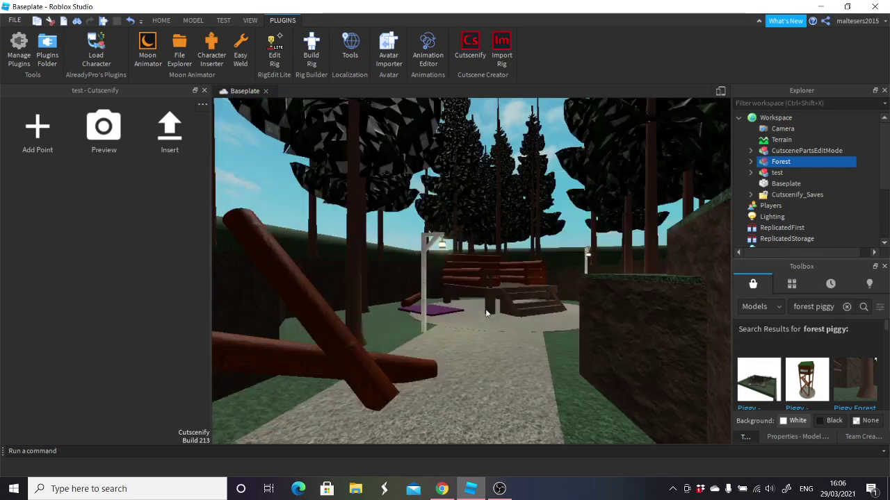
left_click(32, 139)
left_click(120, 404)
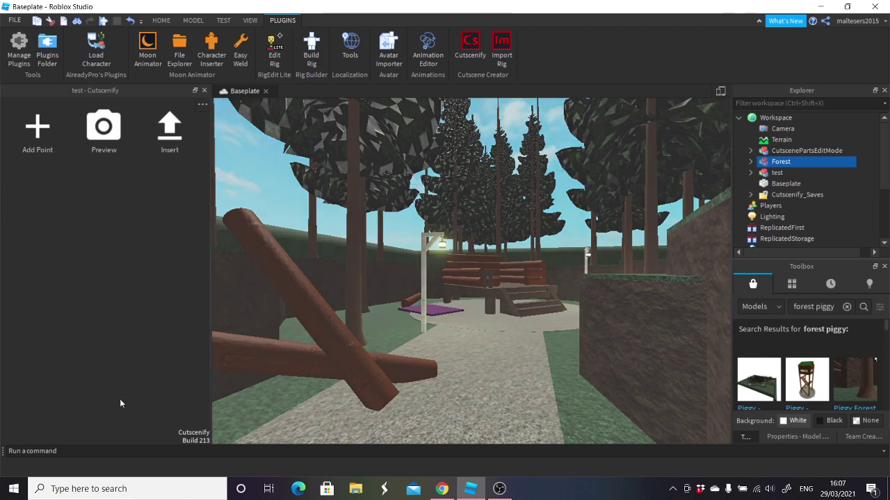
- Add an eleventh cutscene point beside the ruined cabin's steps, facing the lit lamp post and earth wall
key("w")
key("w")
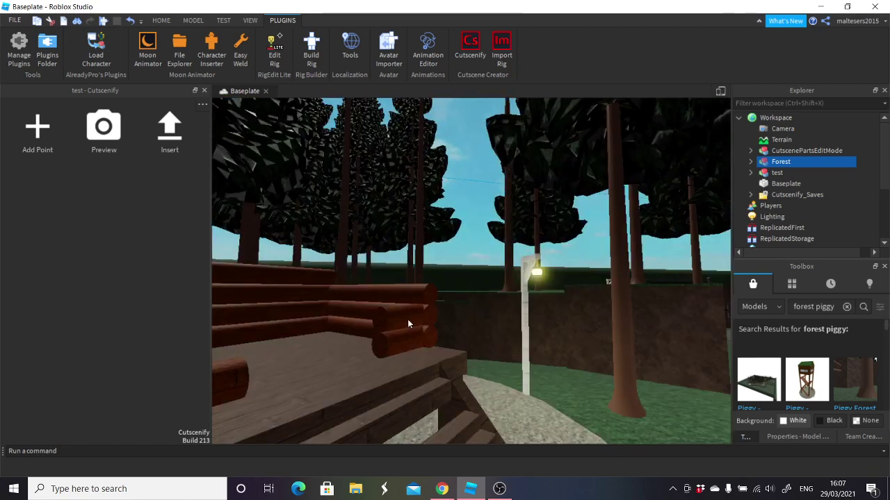
left_click(38, 129)
left_click(112, 400)
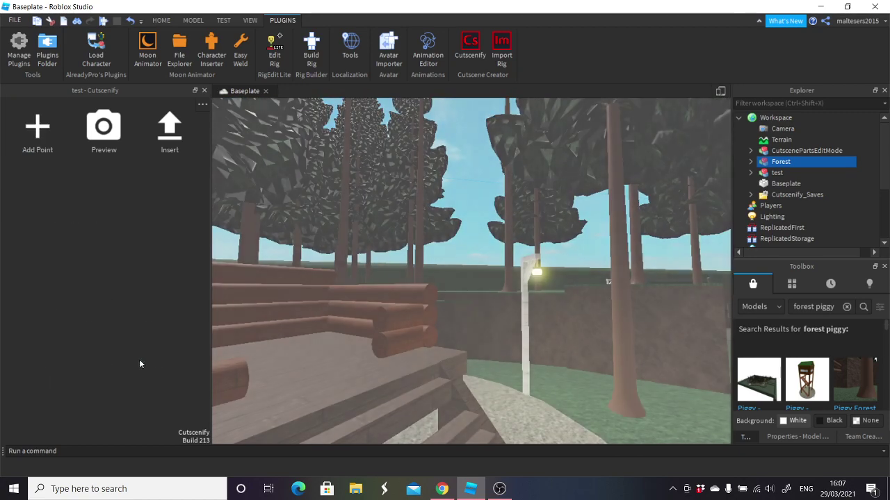
- Add a twelfth cutscene point at the base of the wooden watchtower, with FOV 70, transition 5 and linear easing
key("w")
key("w")
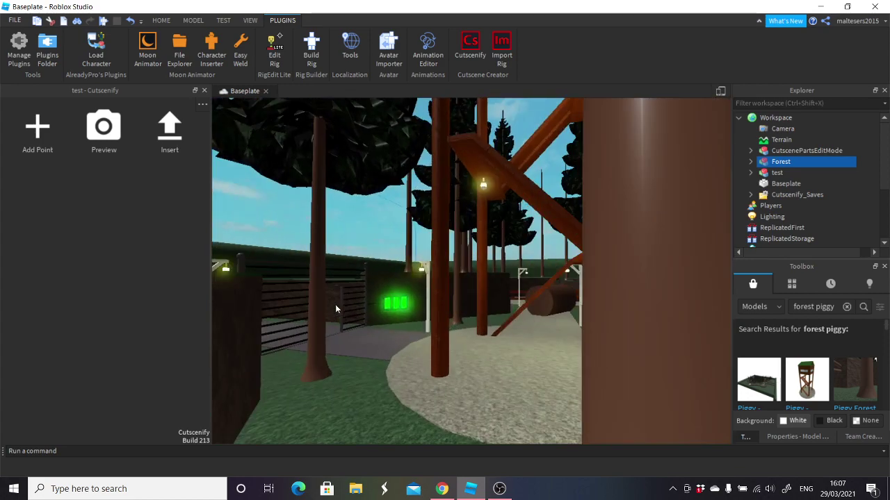
left_click(43, 150)
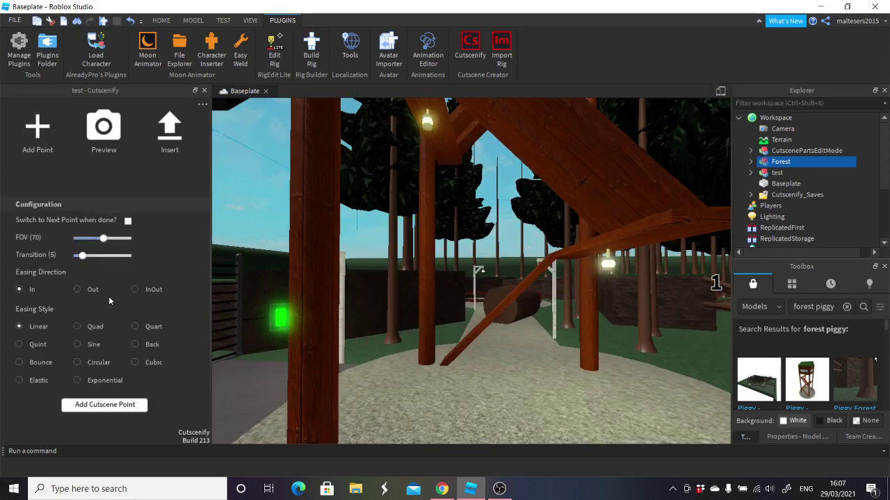
left_click(120, 408)
- Add a thirteenth cutscene point looking up through the watchtower's planks, with FOV 70, transition 2 and linear easing
key("w")
right_click_drag(334, 324, 333, 323)
left_click(23, 152)
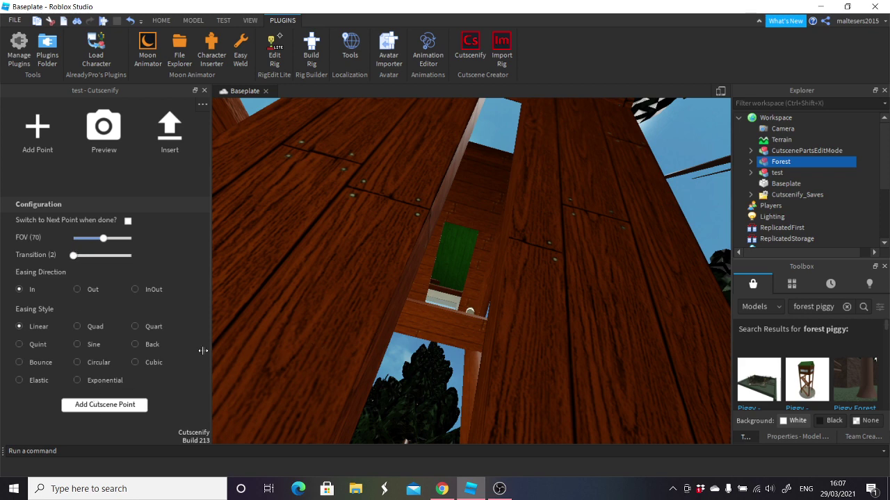
left_click(105, 405)
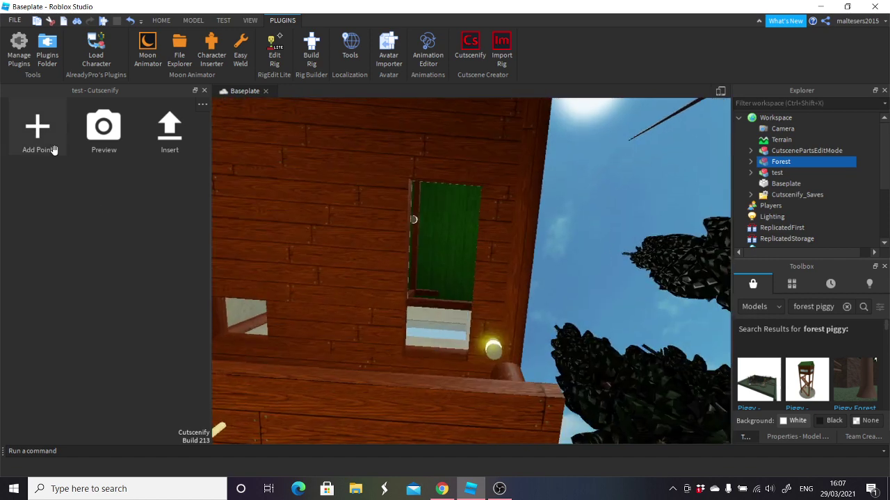
- Add a fourteenth cutscene point higher up the watchtower, looking up at its floor opening with the green roof beyond
left_click(36, 135)
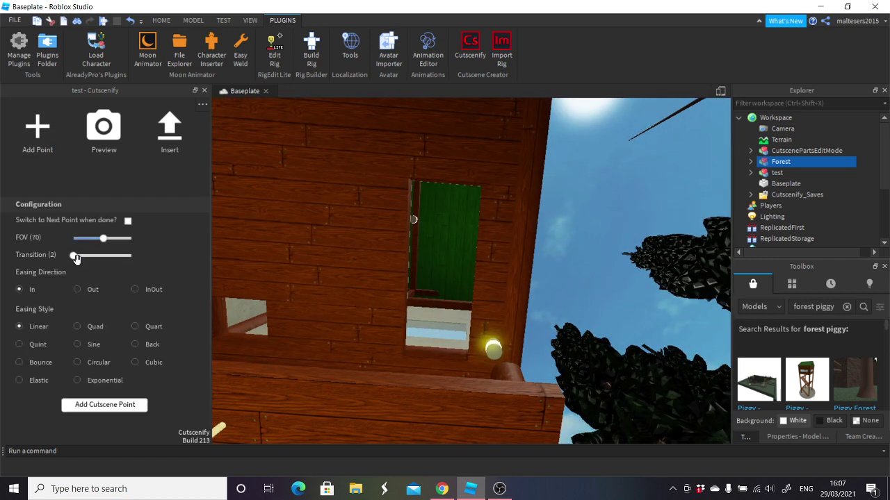
left_click_drag(76, 258, 83, 271)
left_click(121, 408)
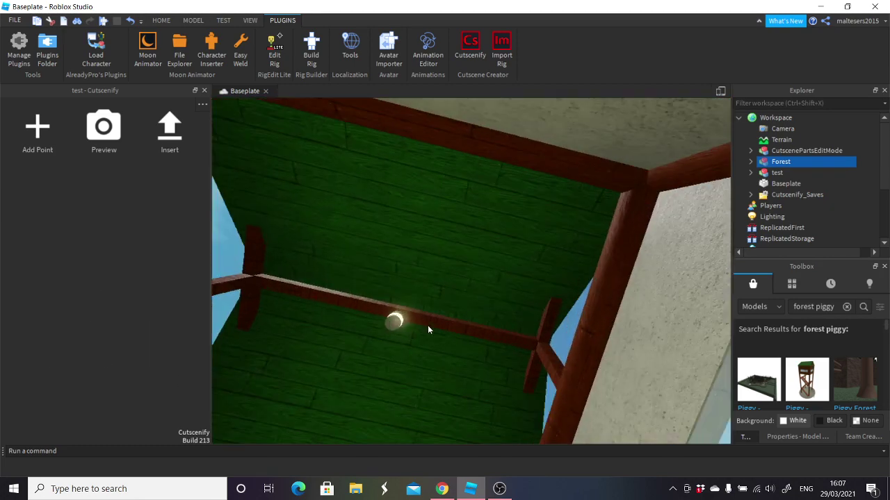
- Add two cutscene points inside the watchtower cabin, one facing the green ceiling and one looking out over the railing
left_click(37, 131)
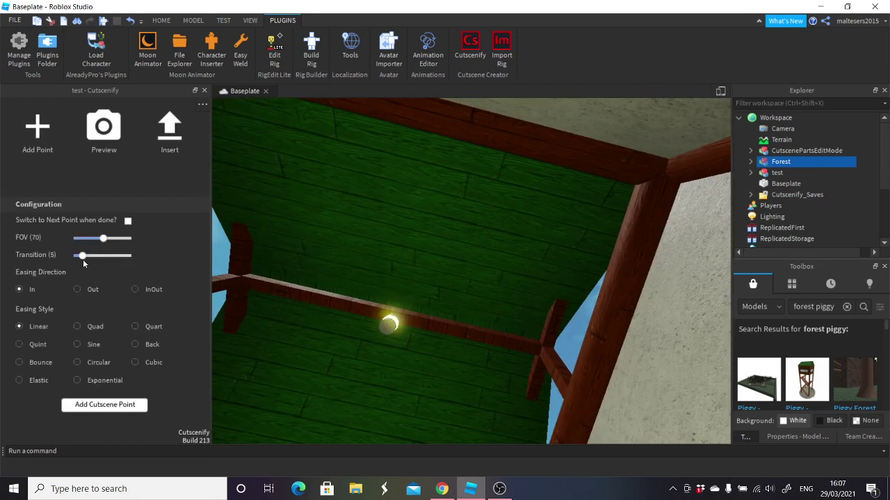
left_click(113, 404)
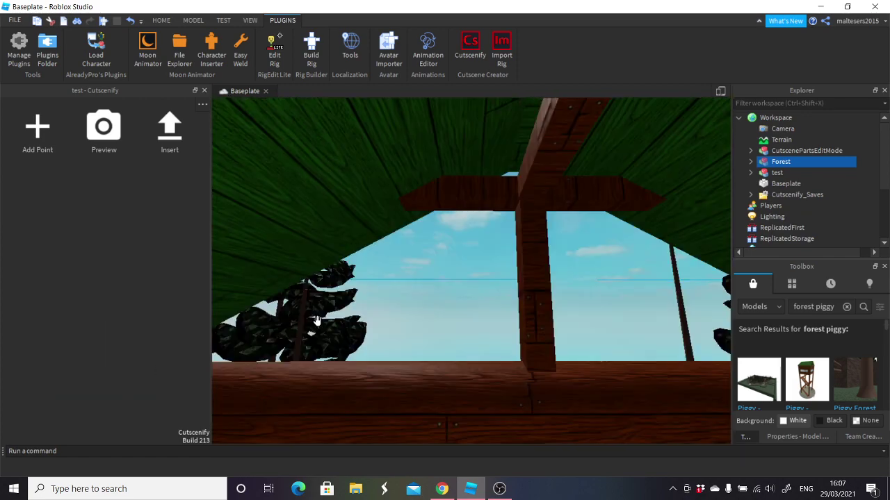
left_click(38, 128)
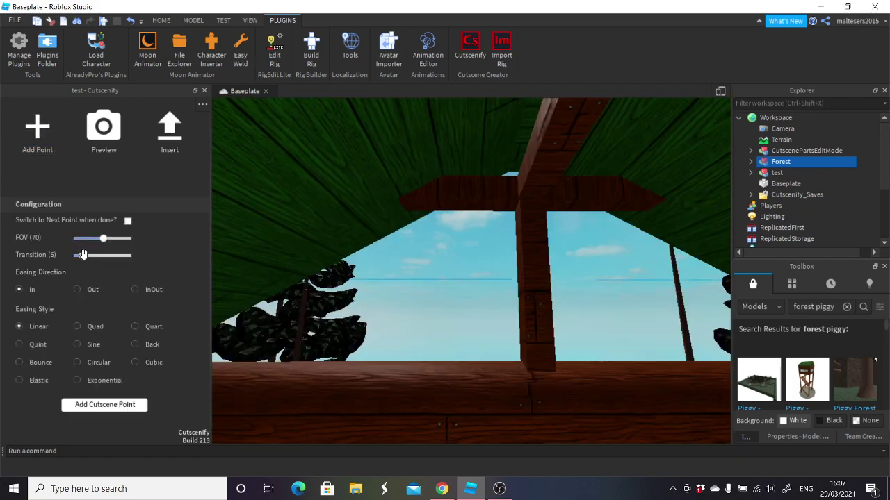
left_click(111, 404)
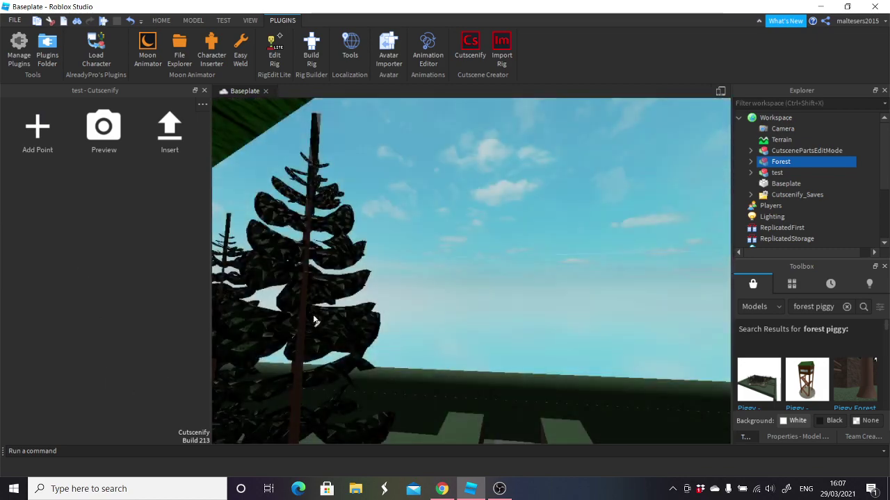
- Add two cutscene points from the watchtower, one facing the horizon with transition 3 and one looking down at the gate with transition 2
left_click(38, 132)
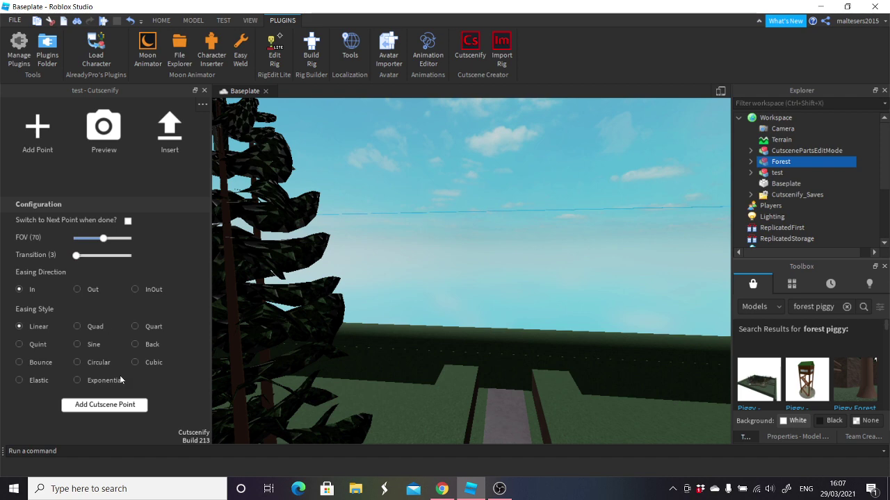
left_click(125, 404)
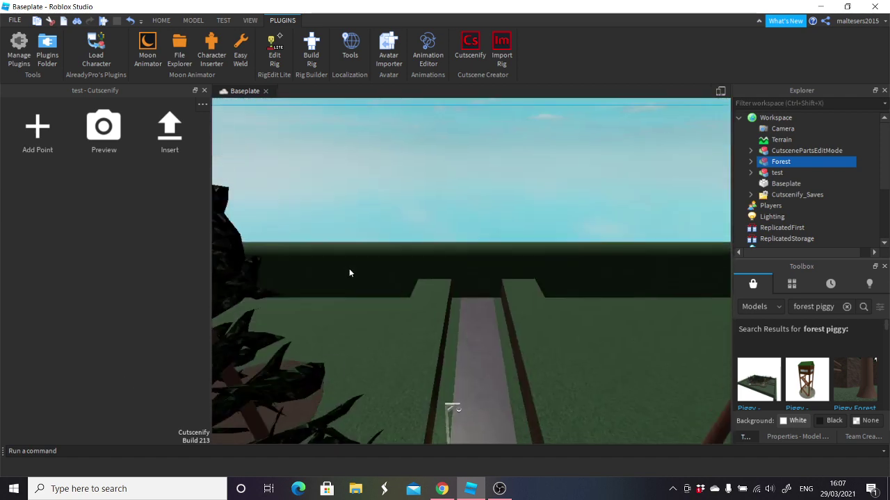
left_click(40, 129)
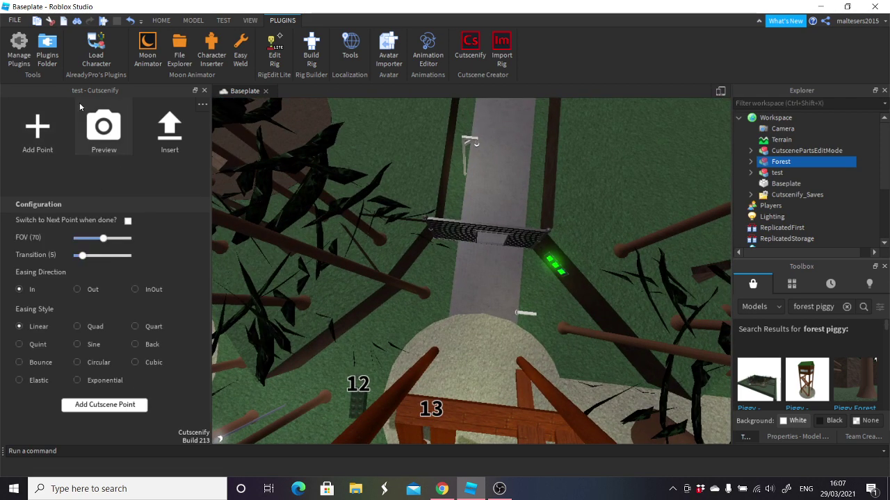
left_click_drag(83, 256, 77, 259)
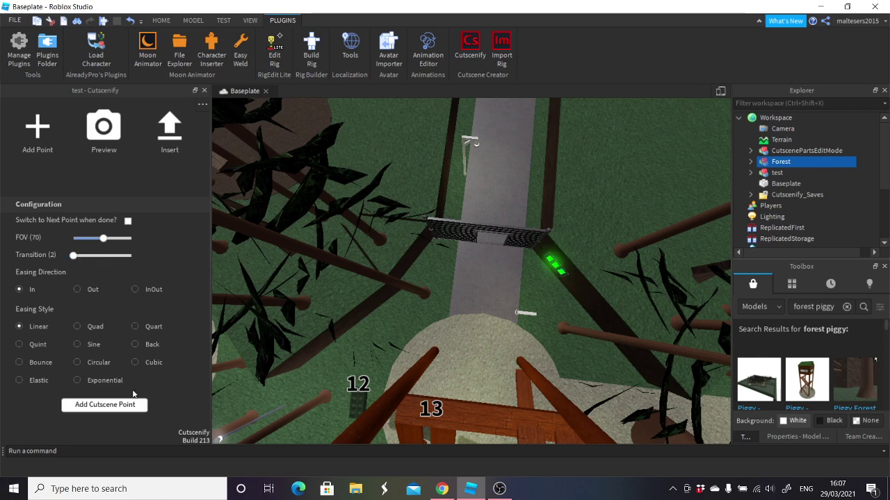
left_click(131, 403)
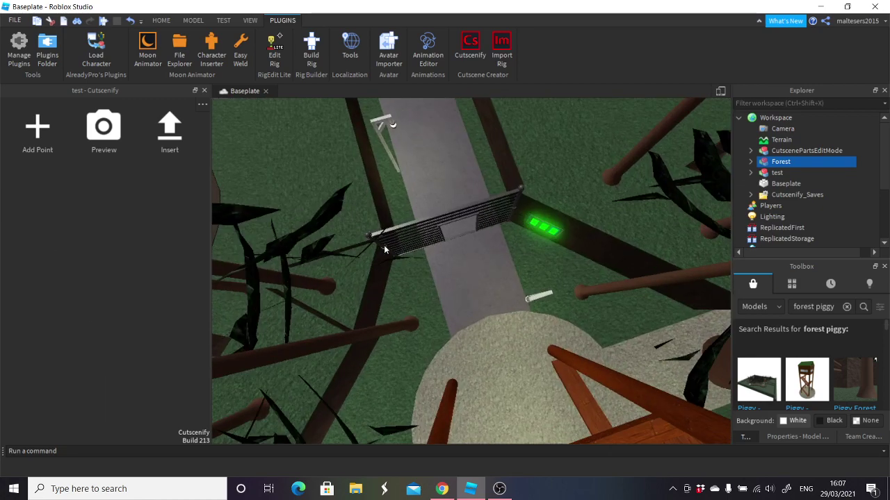
- Add two cutscene points at the gate with linear easing, one looking down at the paved path and one facing through the gate
left_click(21, 146)
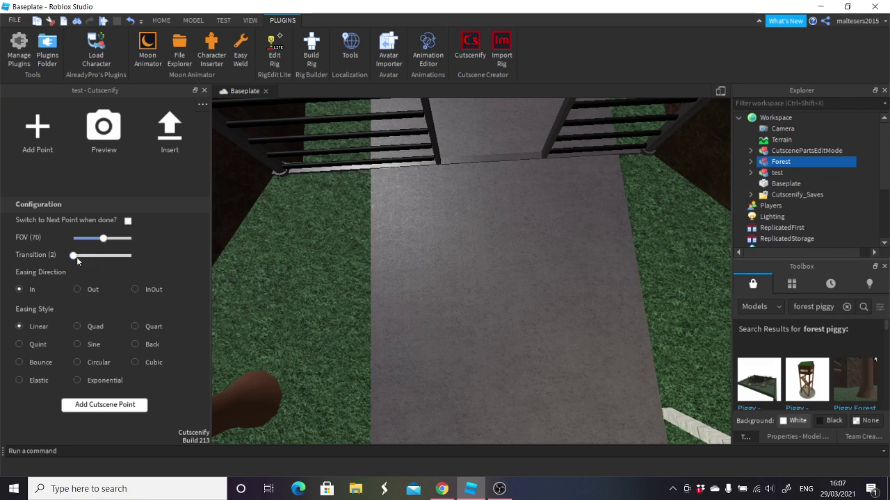
left_click(132, 409)
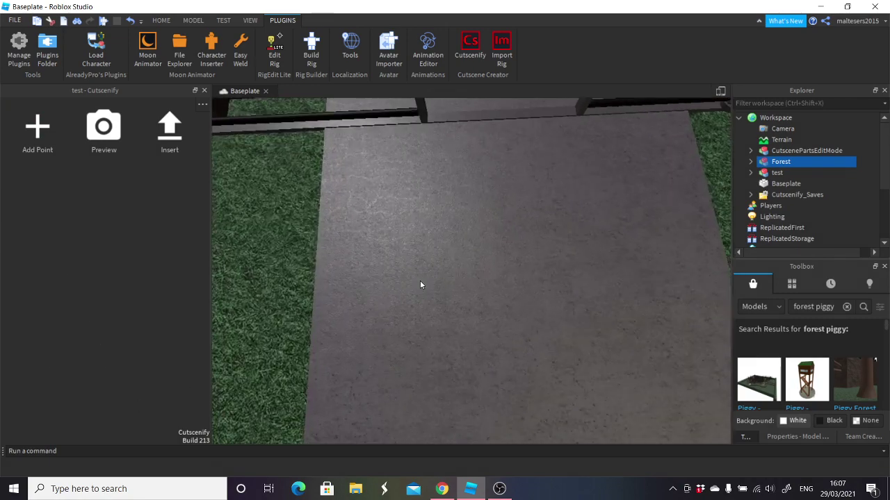
left_click(37, 128)
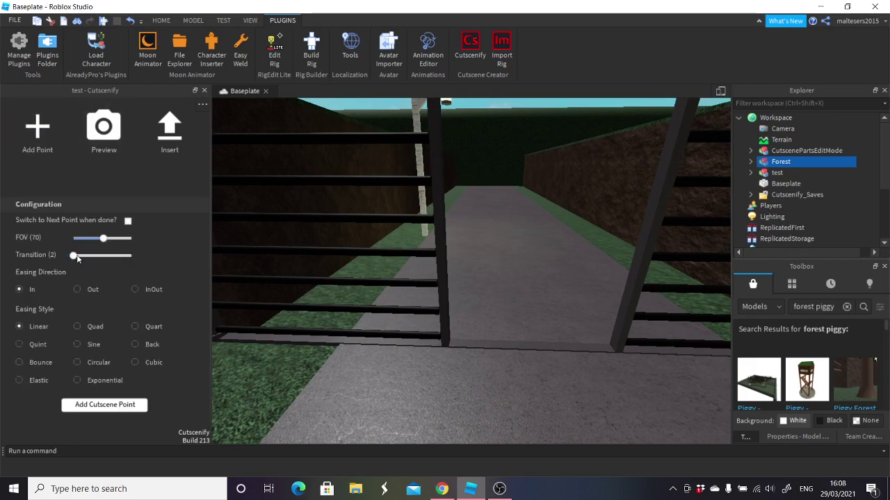
left_click(113, 405)
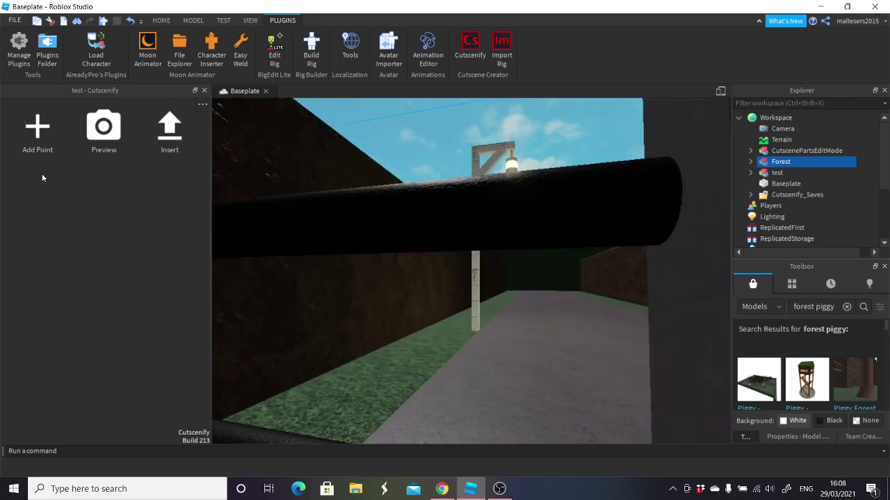
- Add two linear cutscene points beyond the gate, one facing the lamp post with transition 2 and one close against the dark green hedge
left_click(38, 152)
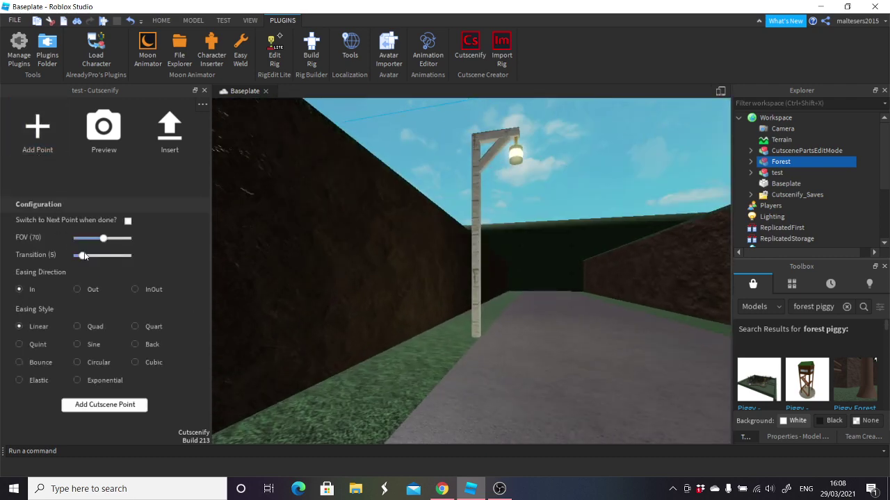
left_click(95, 406)
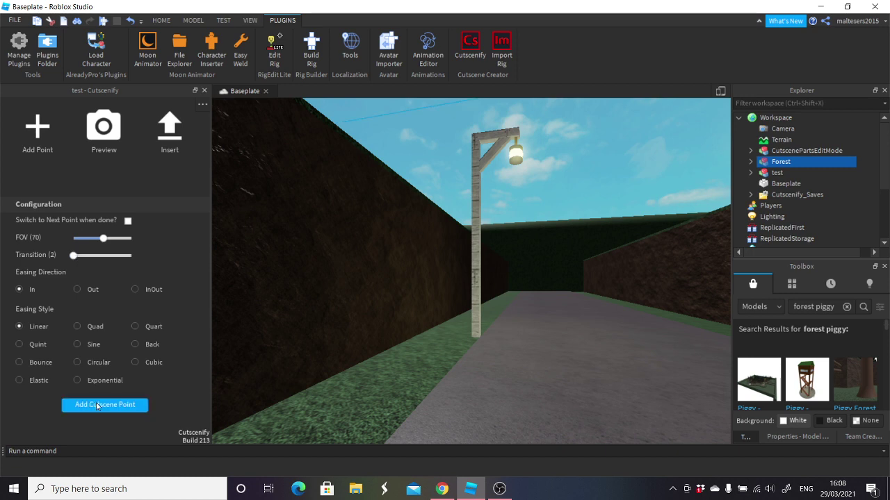
scroll(364, 345, "up", 10)
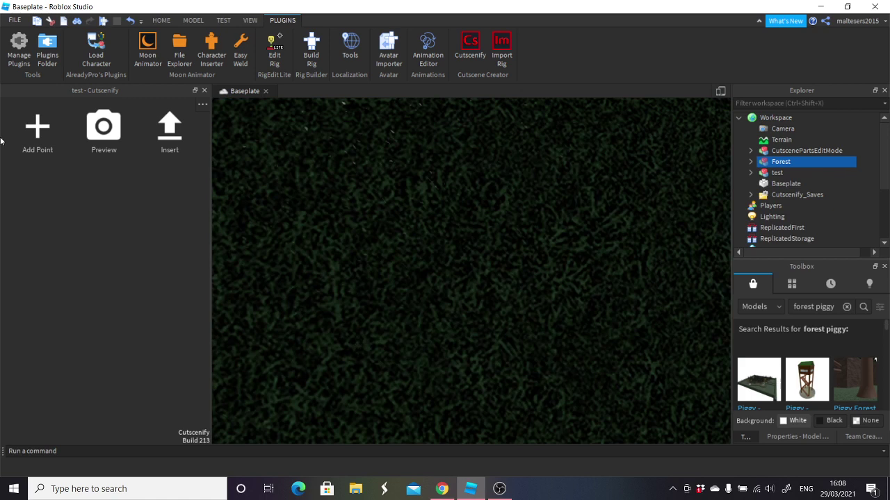
left_click(38, 130)
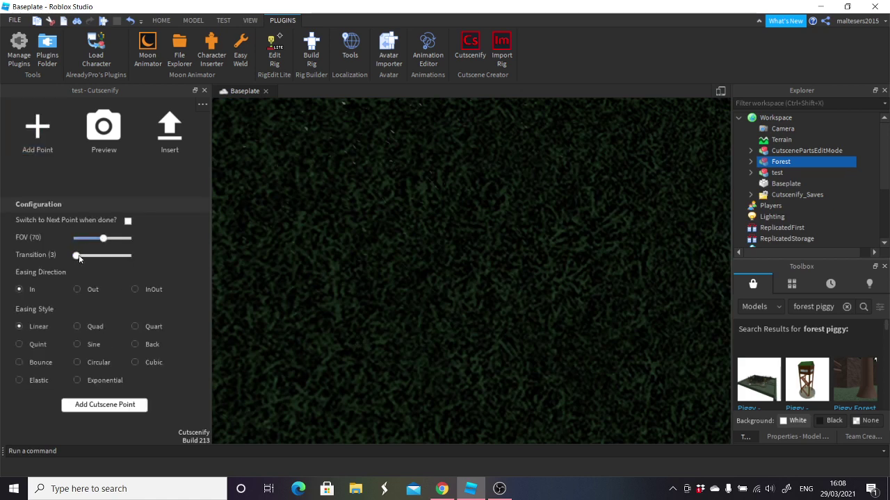
left_click(109, 402)
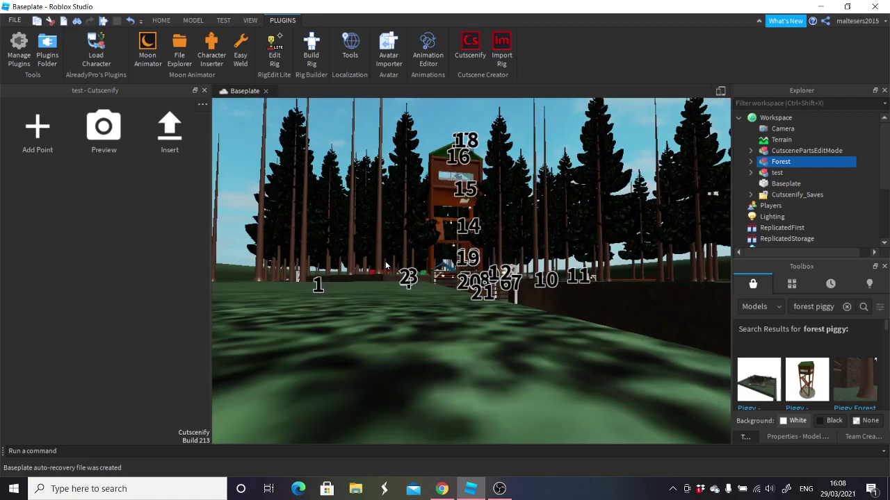
- Insert the cutscene into the game with the Part Touched script type and close the generated script
right_click_drag(385, 265, 387, 265)
scroll(378, 257, "down", 4)
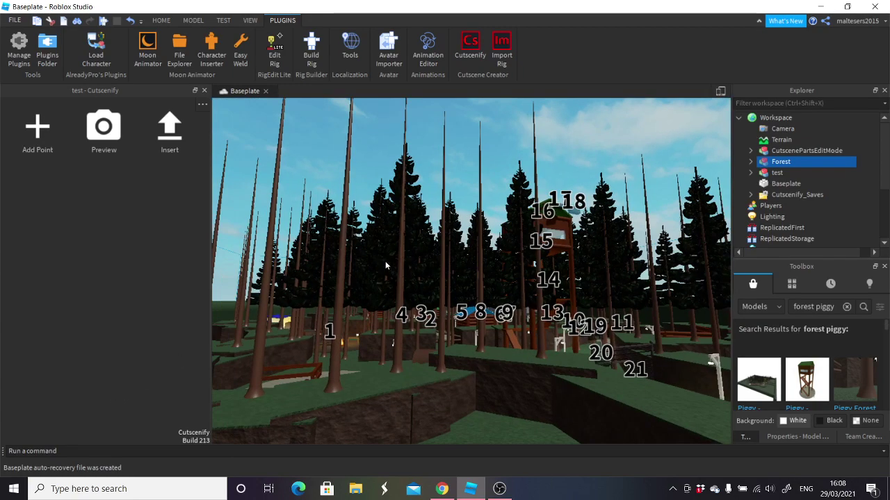
scroll(396, 267, "up", 4)
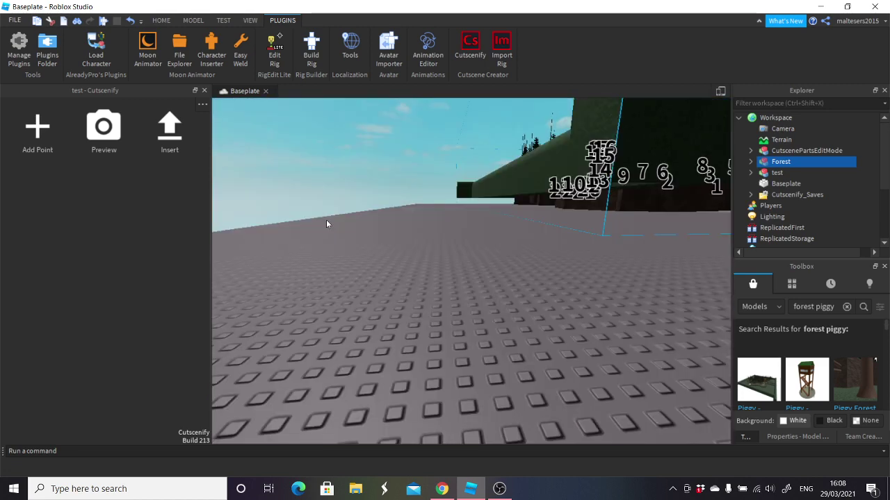
left_click(192, 137)
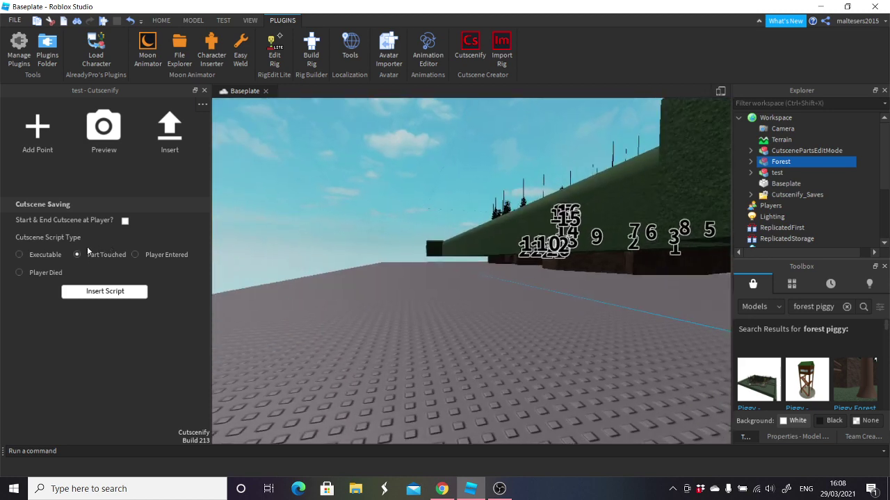
left_click(135, 292)
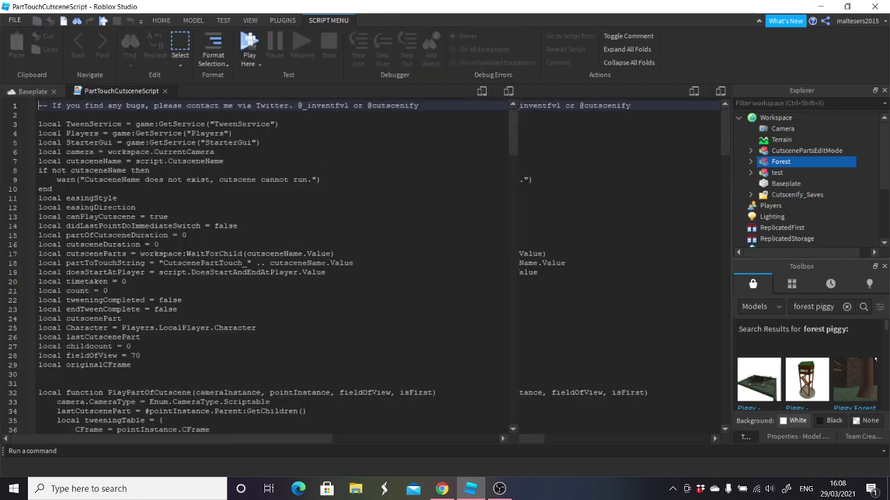
left_click(165, 91)
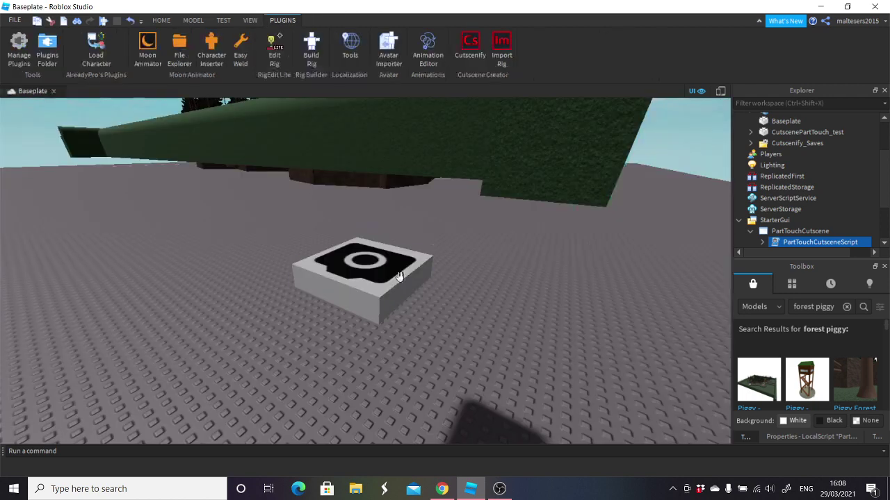
- Move the CutscenePartTouch_test part from the baseplate onto the dirt path beside the campfire clearing
left_click(358, 295)
left_click_drag(336, 303, 286, 305)
right_click_drag(286, 304, 317, 258)
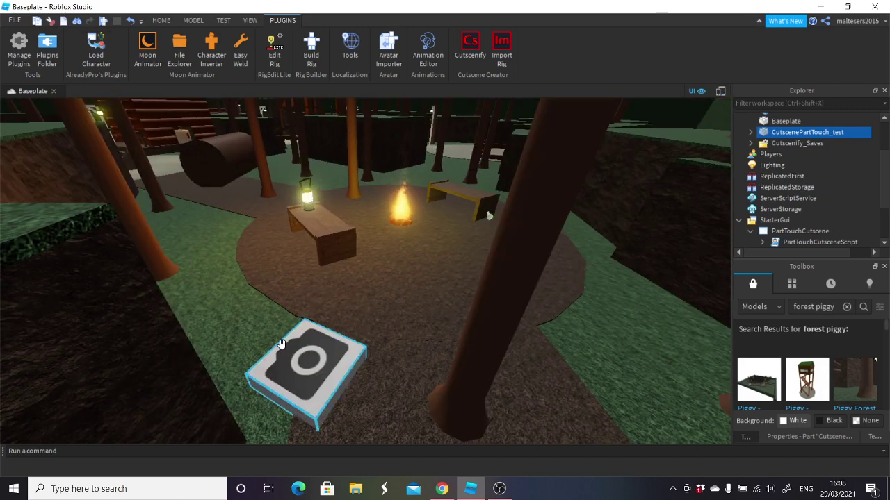
- Rotate the touch part so it stands upright and squarely across the dirt path
left_click(193, 20)
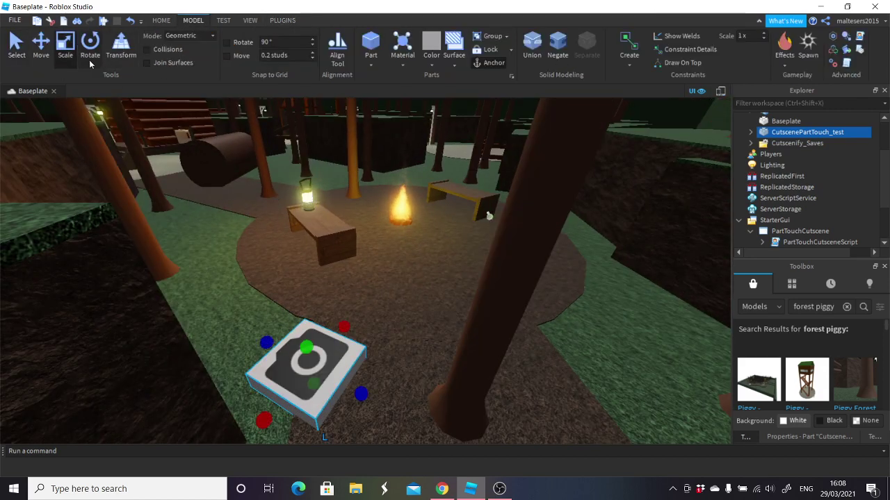
key("ctrl+4")
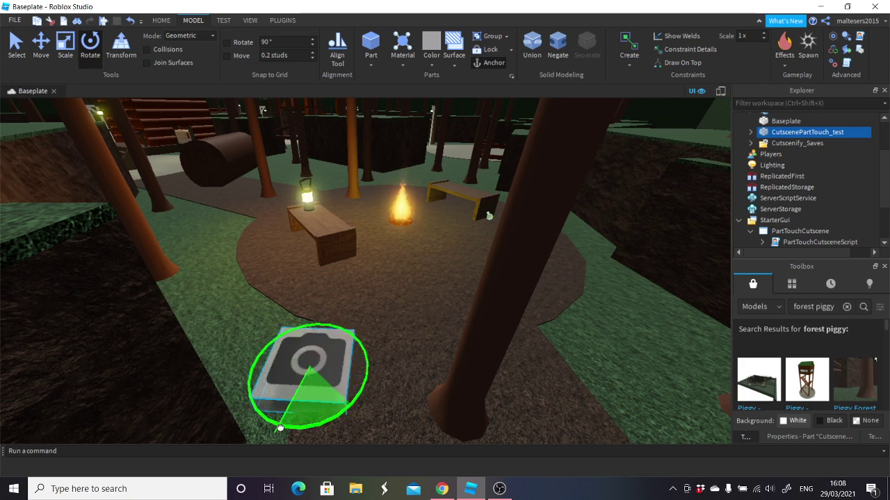
left_click_drag(340, 319, 299, 415)
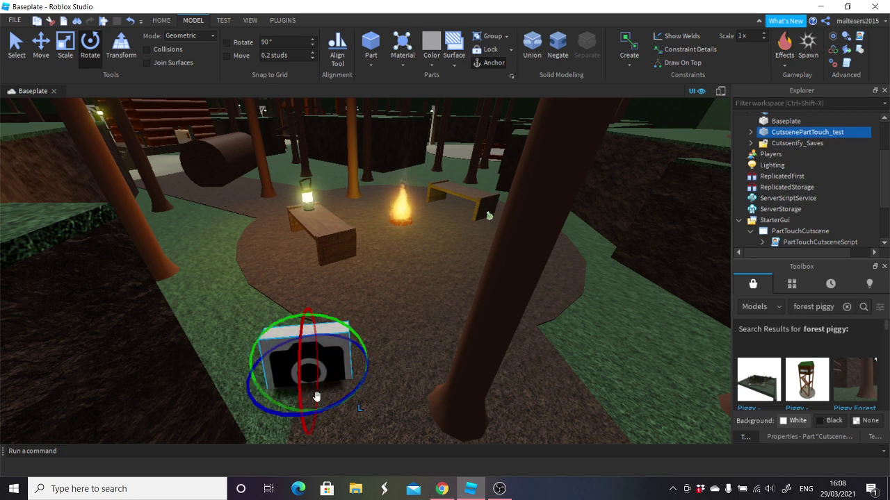
left_click_drag(333, 369, 317, 397)
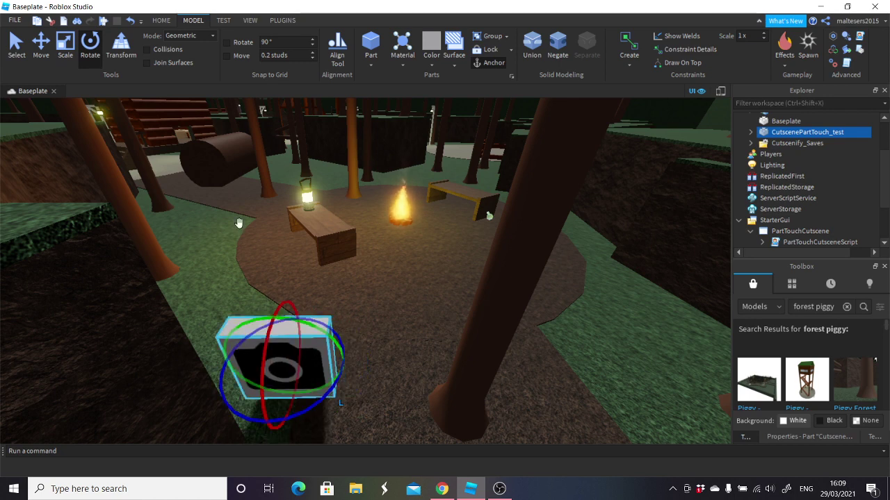
- Scale the touch part into a wide, tall wall spanning the path to the campfire from side to side
scroll(238, 223, "down", 1)
left_click(64, 55)
left_click_drag(362, 327, 618, 320)
key("a")
left_click_drag(241, 328, 22, 332)
scroll(383, 294, "down", 1)
scroll(384, 294, "down", 1)
right_click_drag(379, 286, 387, 274)
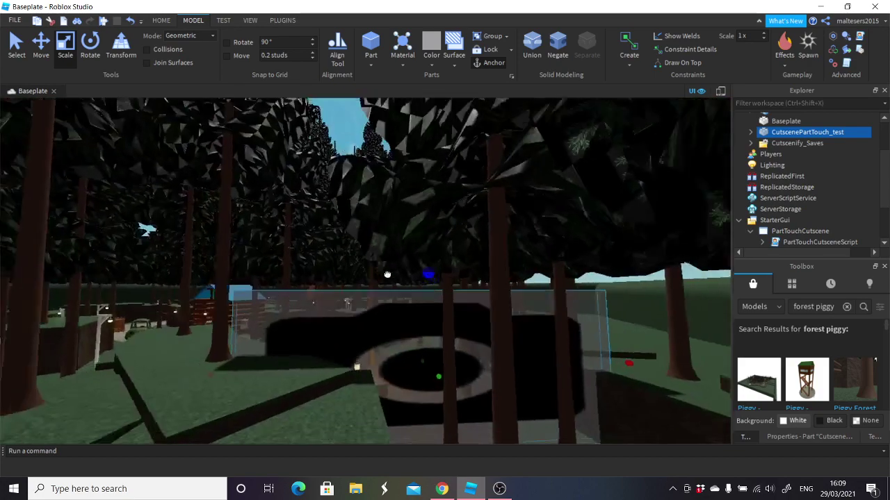
scroll(410, 274, "down", 1)
left_click_drag(417, 271, 415, 212)
scroll(589, 288, "up", 1)
scroll(589, 288, "up", 1)
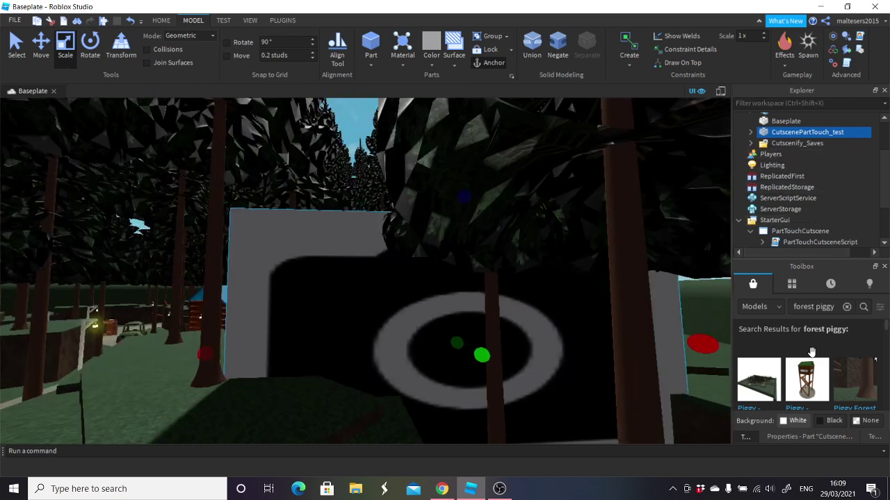
- Set the touch part's Transparency to 1 and delete its camera Decal so the trigger is invisible
left_click(884, 267)
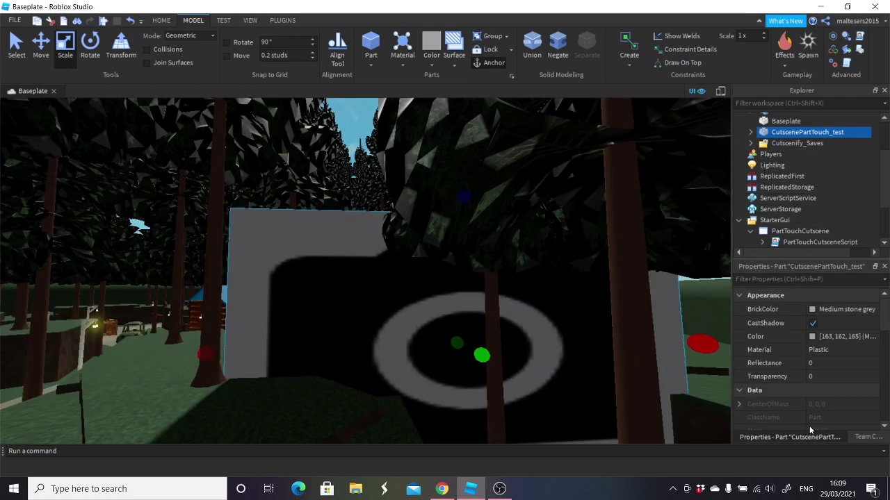
left_click(824, 376)
type("1")
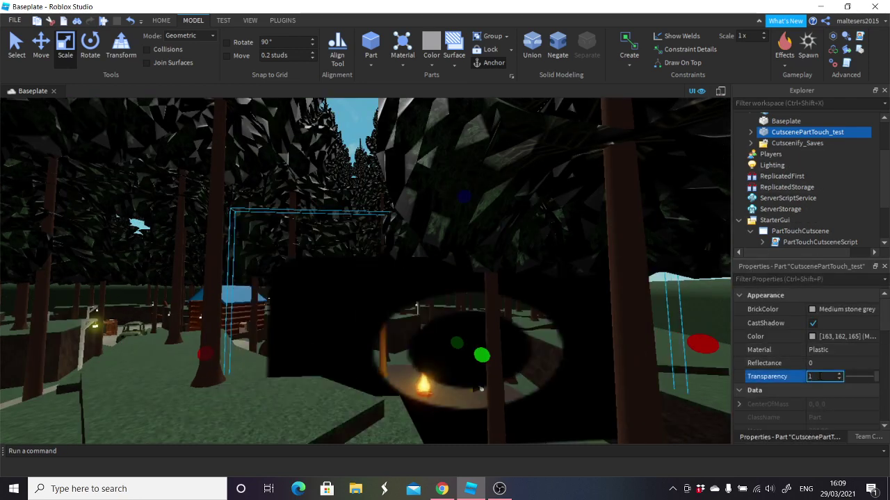
key("Return")
left_click(750, 132)
left_click(771, 143)
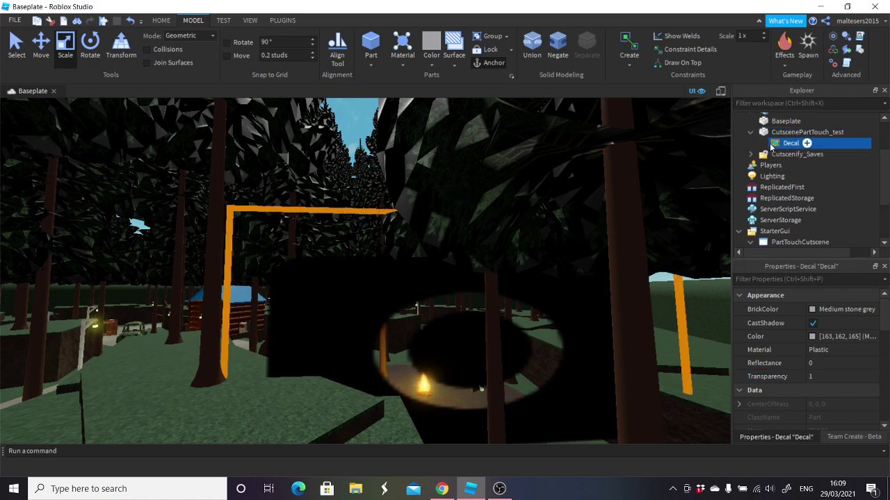
key("Delete")
- Start a Play Here test from the dirt path by the wooden fences, near the red-roofed cabin
right_click_drag(535, 216, 427, 258)
key("w")
scroll(426, 259, "up", 3)
scroll(427, 265, "down", 5)
scroll(428, 265, "up", 5)
left_click(161, 21)
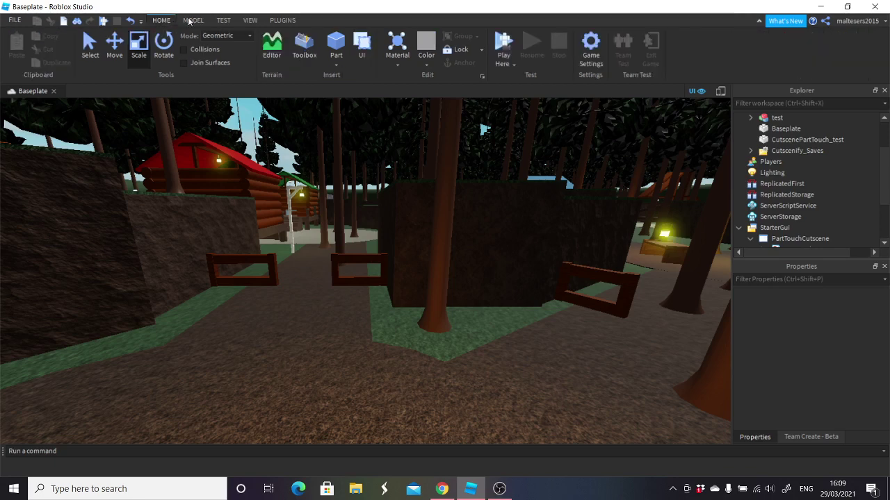
left_click(503, 44)
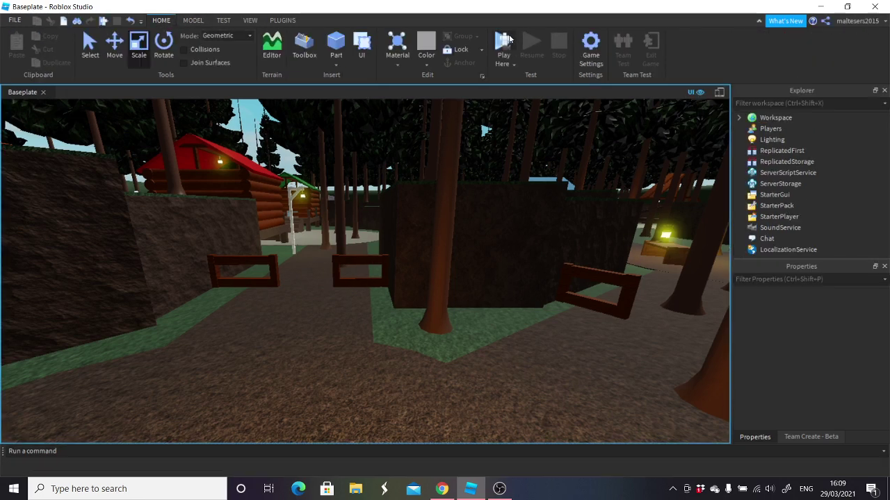